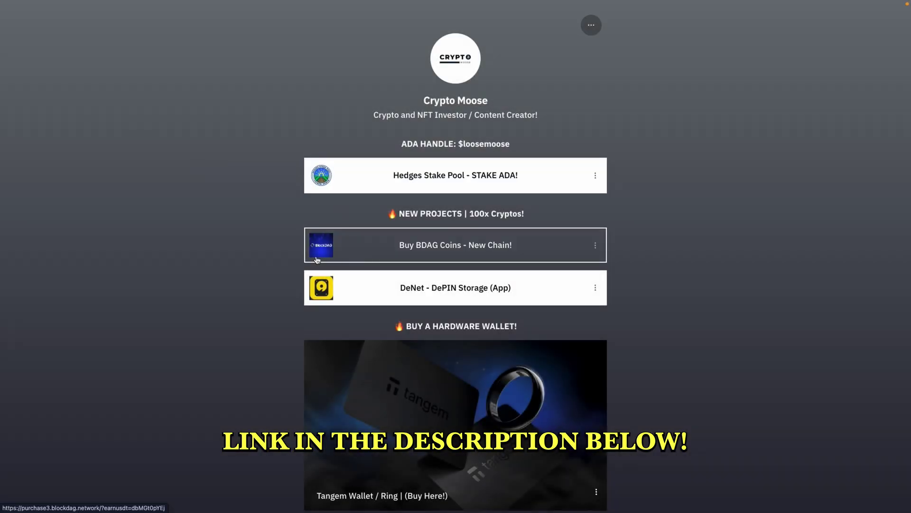
Confirm staking funds to Hedges Stake Pool from its staking management view.
scroll(301, 258, "down", 4)
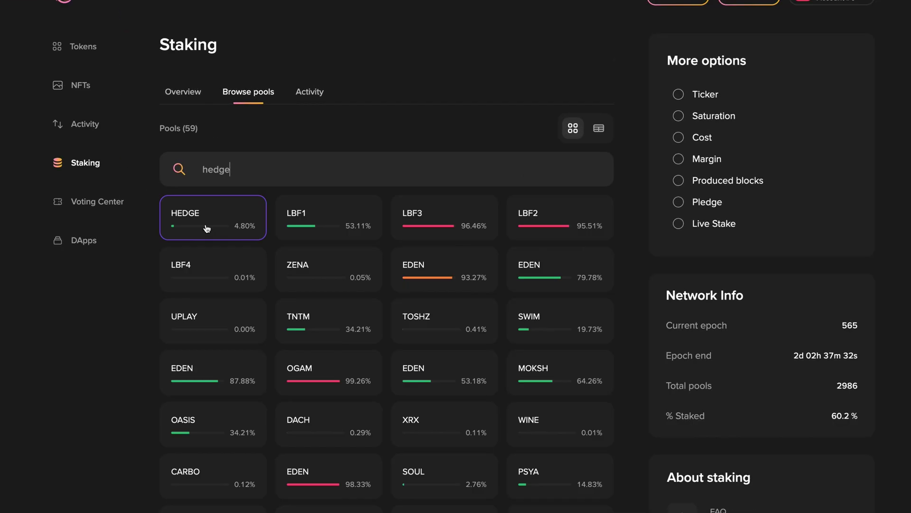
left_click(207, 226)
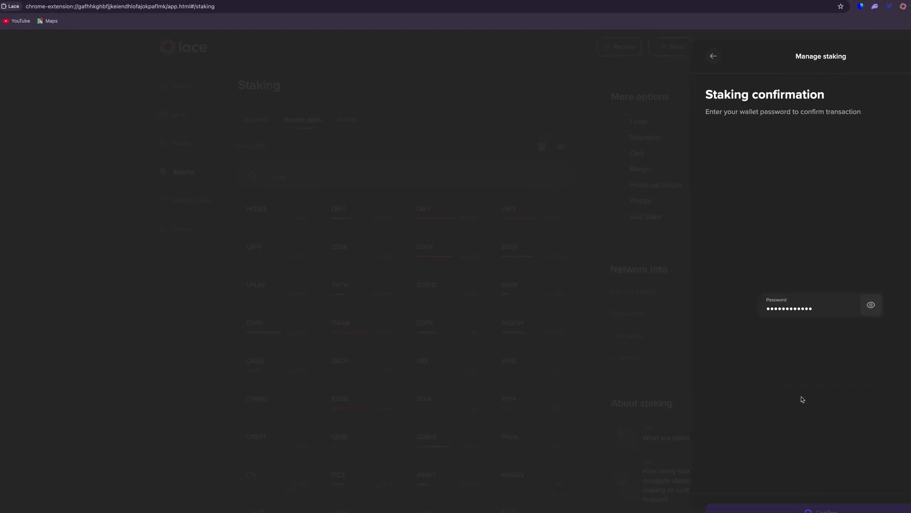
key("Return")
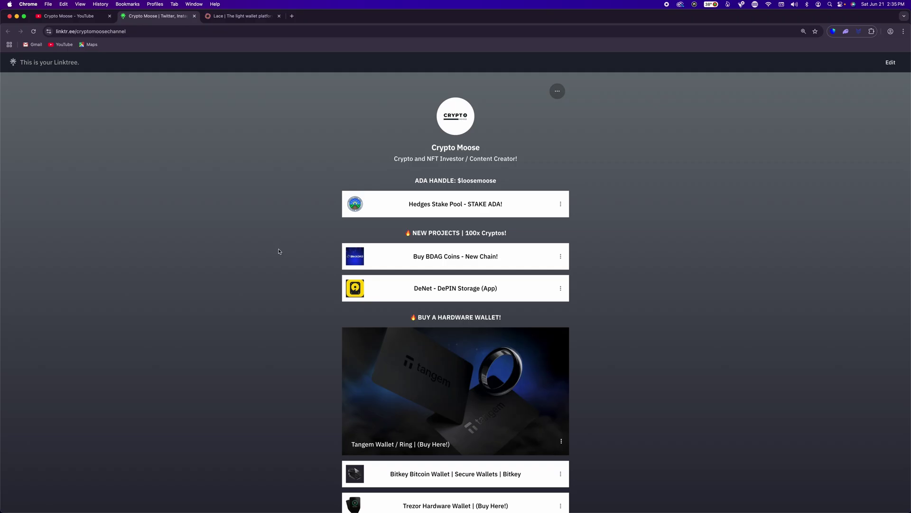
Preview the free printable recovery seed sheet, then close it.
scroll(290, 238, "down", 3)
scroll(287, 238, "up", 3)
scroll(290, 224, "down", 3)
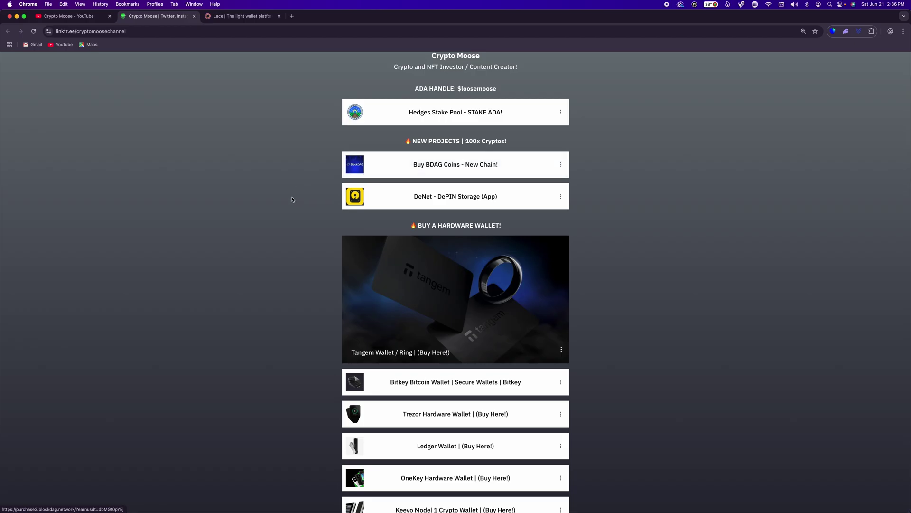
scroll(297, 195, "down", 3)
scroll(278, 190, "down", 6)
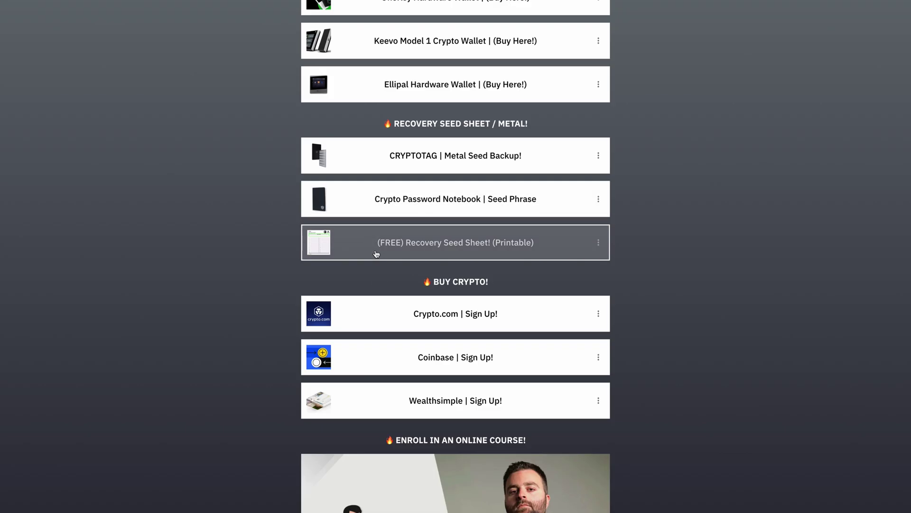
left_click(377, 254)
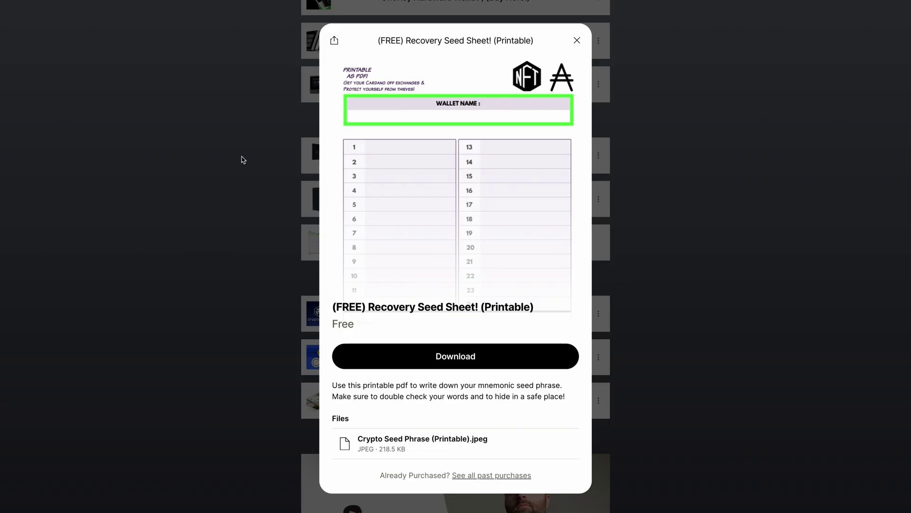
left_click(280, 66)
scroll(254, 80, "up", 15)
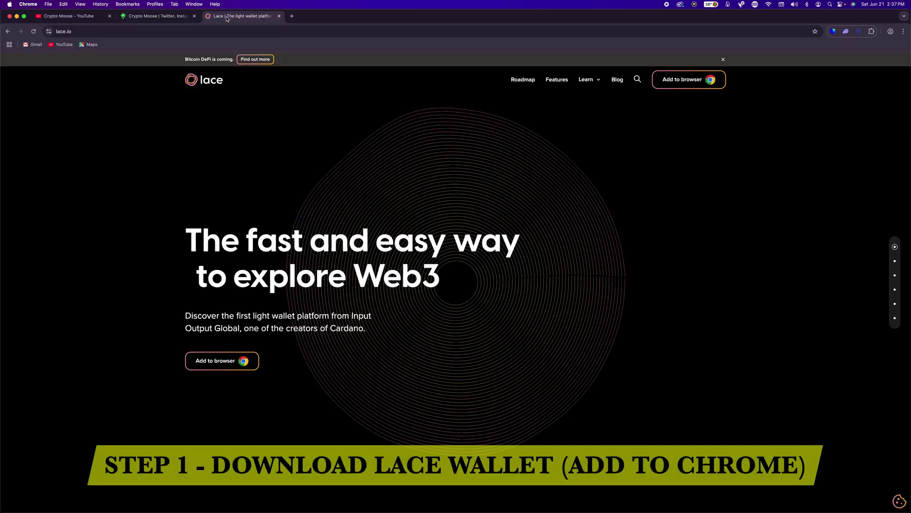
Browse down the Lace website's home page.
left_click(240, 15)
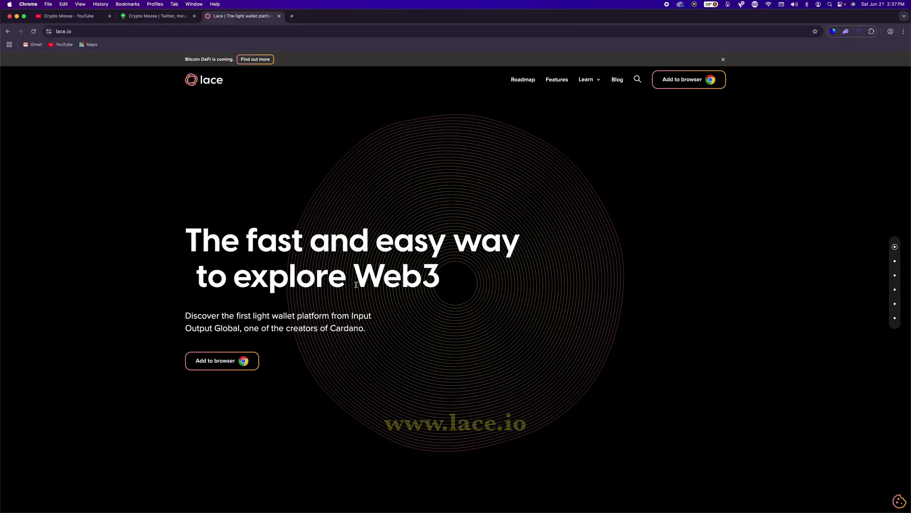
scroll(357, 283, "down", 2)
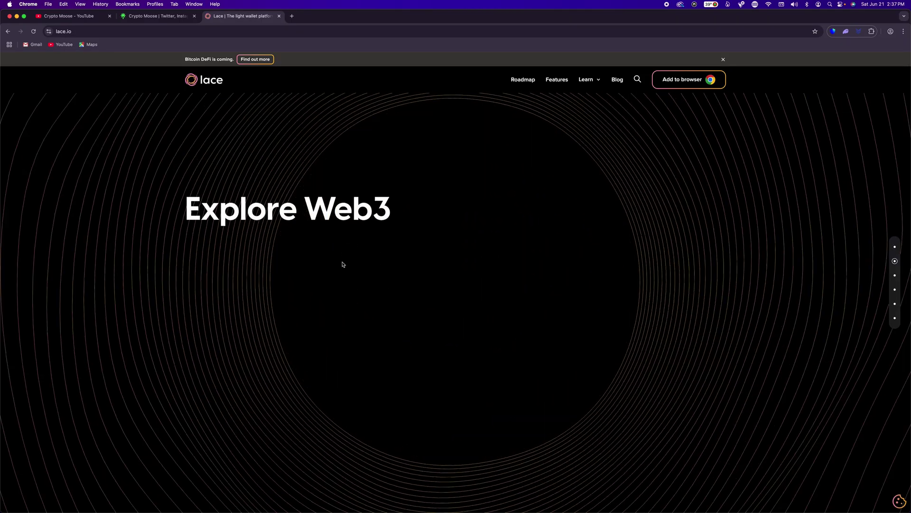
scroll(341, 264, "down", 5)
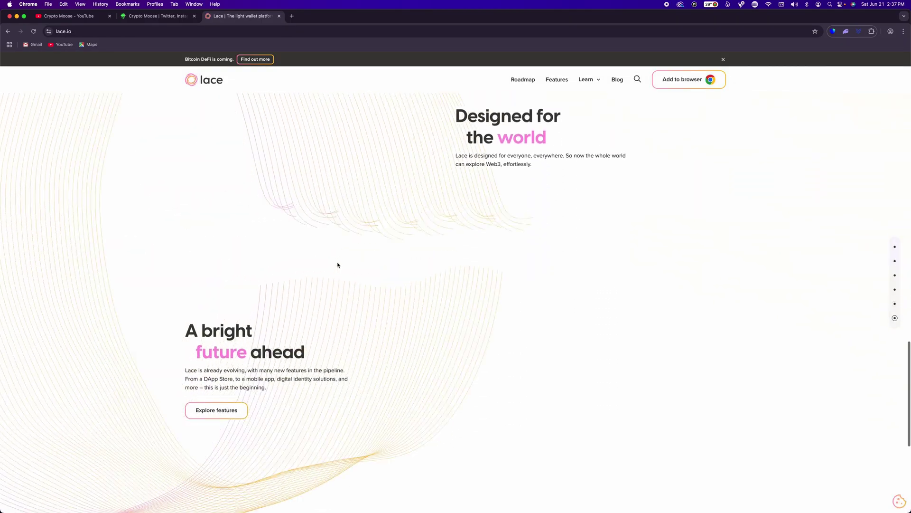
scroll(338, 265, "down", 1)
scroll(346, 247, "down", 3)
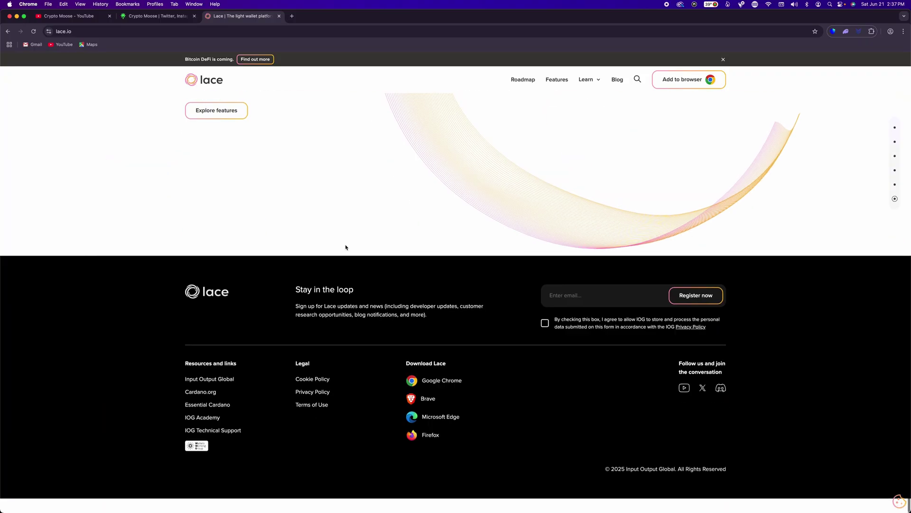
scroll(346, 256, "up", 10)
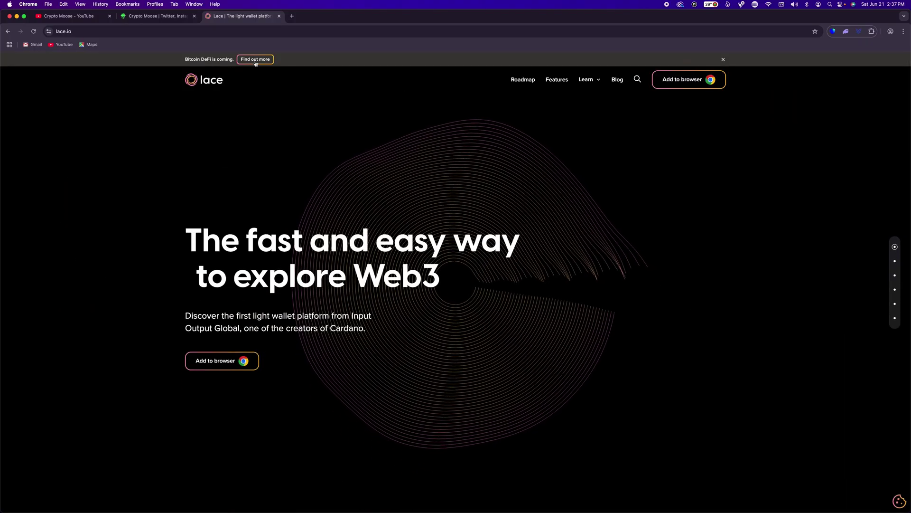
View the Bitcoin DeFi announcement, return home, and open Lace's Chrome Web Store listing.
left_click(256, 60)
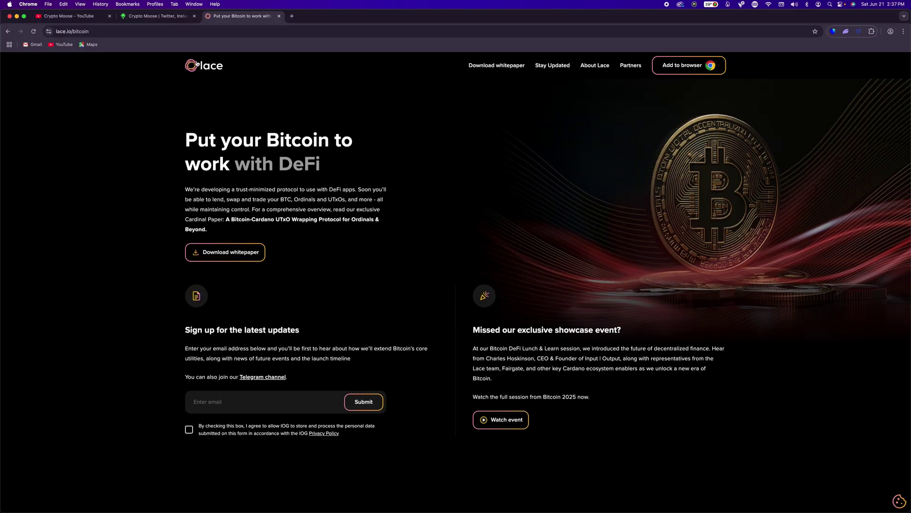
left_click(192, 65)
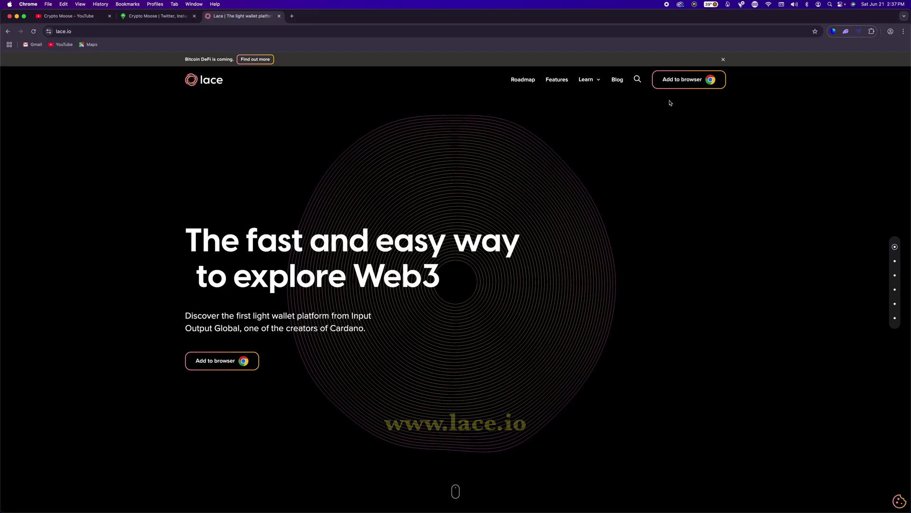
left_click(684, 83)
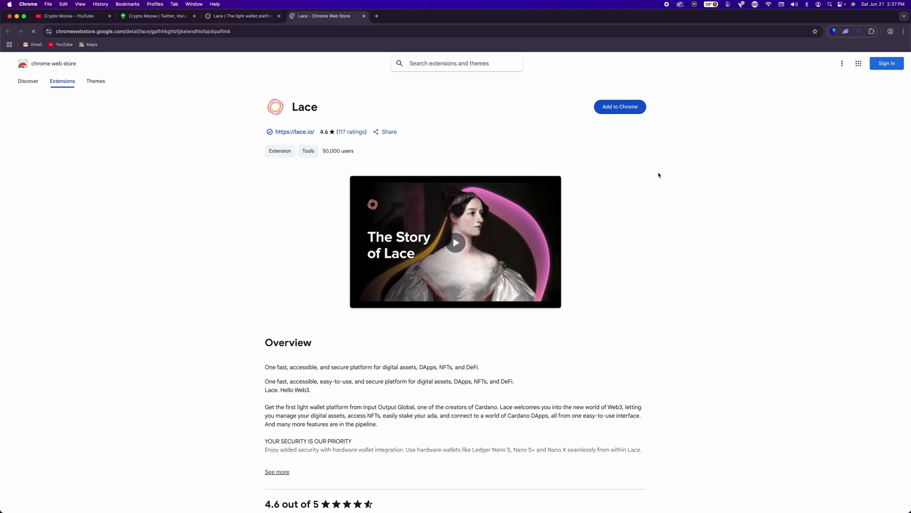
Add the Lace extension to Chrome and dismiss the installation confirmation.
left_click(621, 108)
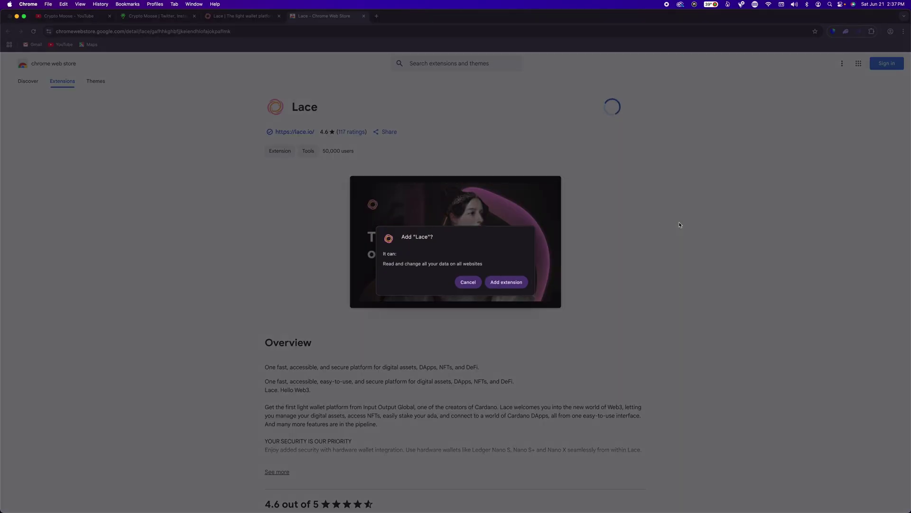
left_click(506, 282)
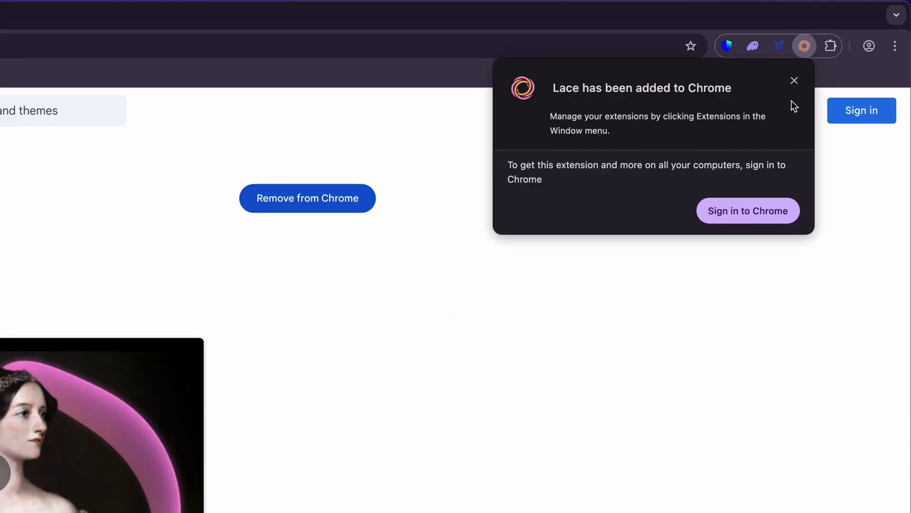
left_click(794, 80)
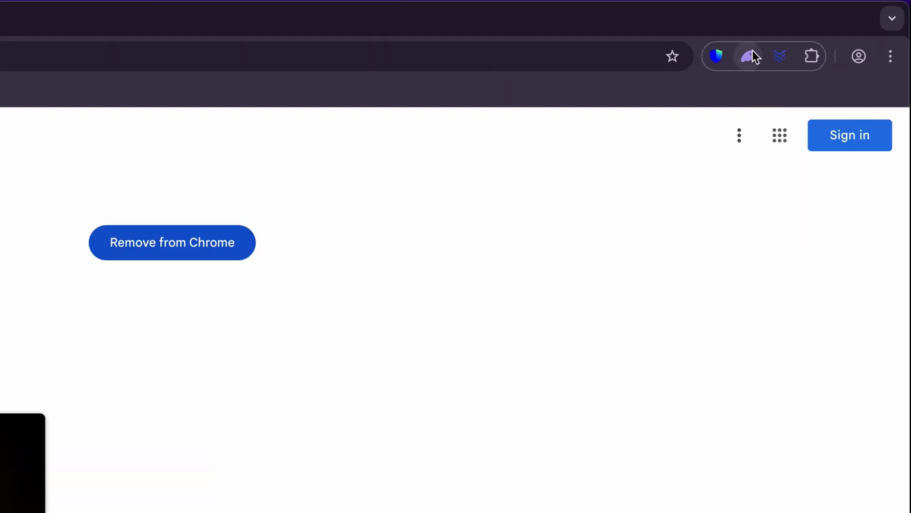
Pin Lace to the Chrome toolbar from the extensions list.
left_click(812, 59)
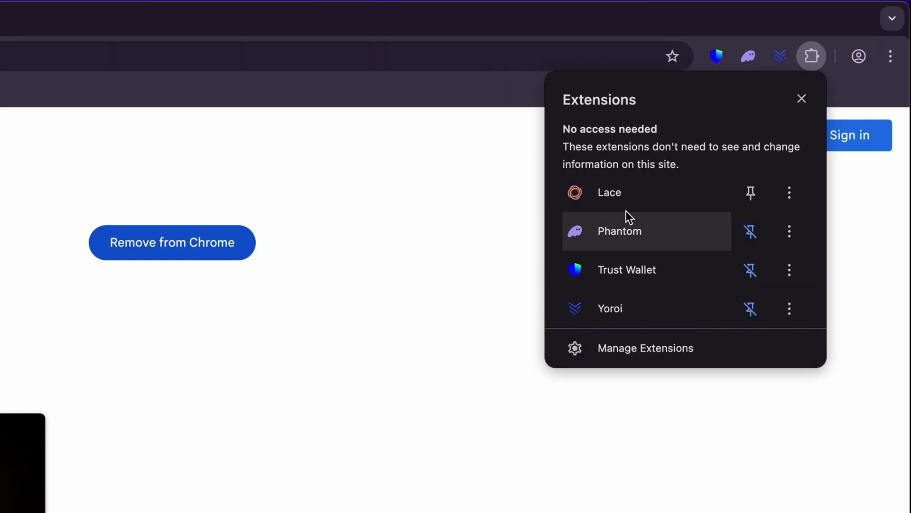
left_click(749, 193)
left_click(475, 261)
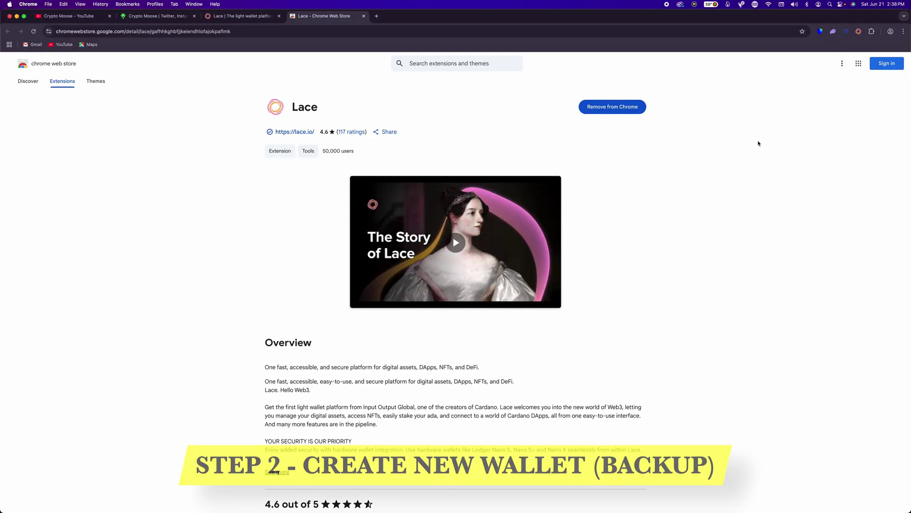
Launch Lace from its pinned toolbar icon to reach the create, connect or restore page.
left_click(859, 32)
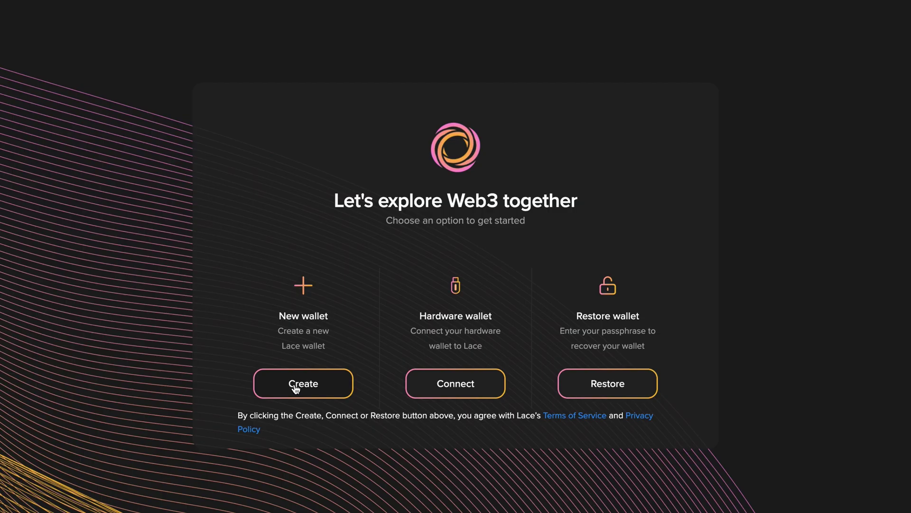
Create a new wallet, settling on the recovery phrase backup instead of paper wallet.
left_click(295, 388)
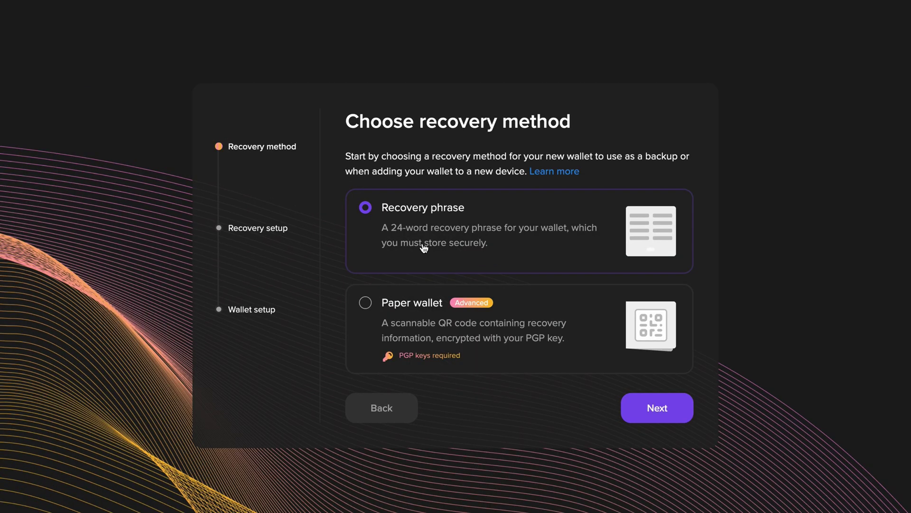
left_click(394, 321)
left_click(366, 210)
Continue past the 24-word recovery phrase to the verification page.
left_click(660, 412)
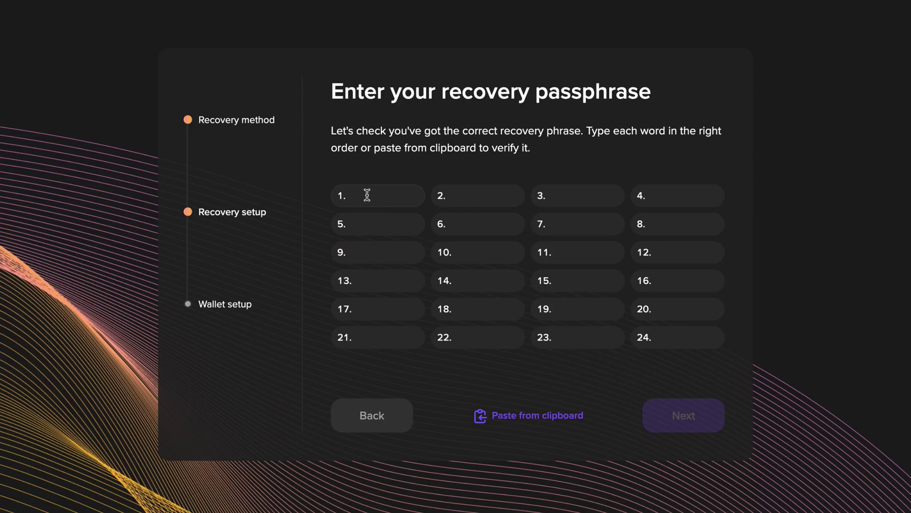
Re-enter the 24 recovery words, accepting suggestions with Tab, and submit the phrase.
left_click(367, 195)
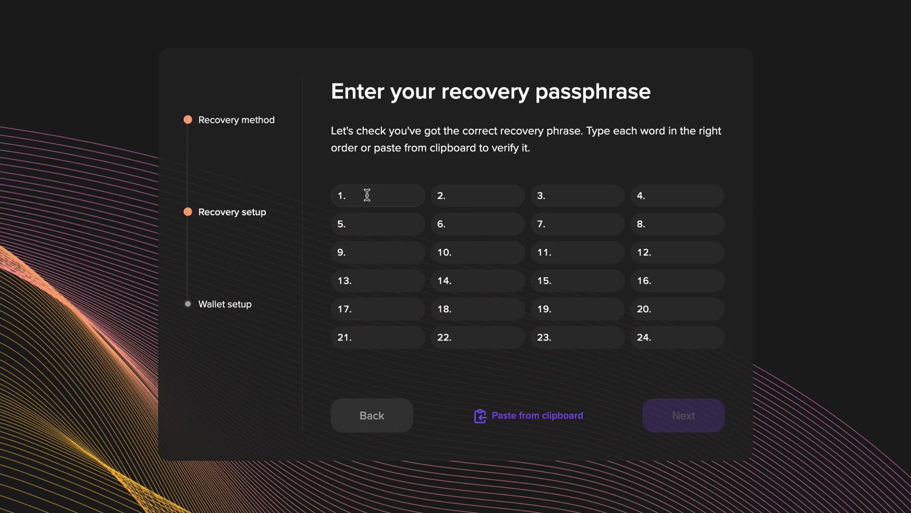
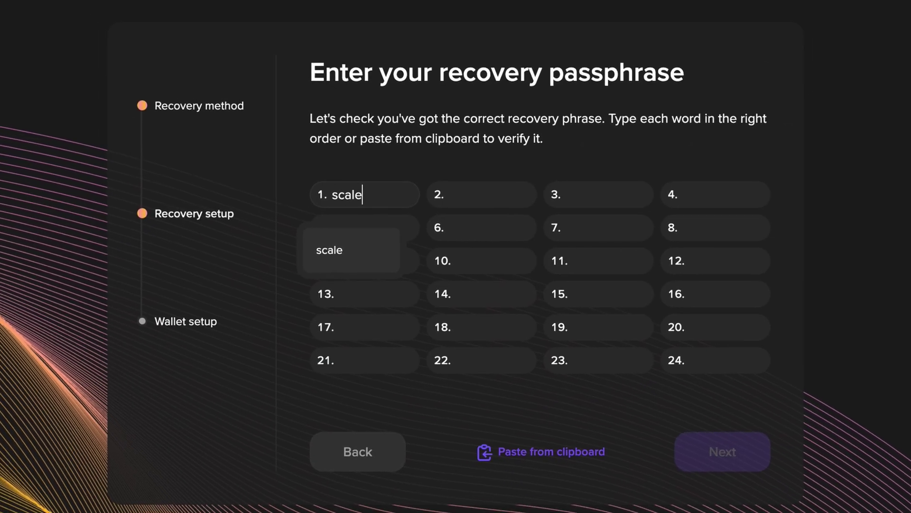
left_click(498, 193)
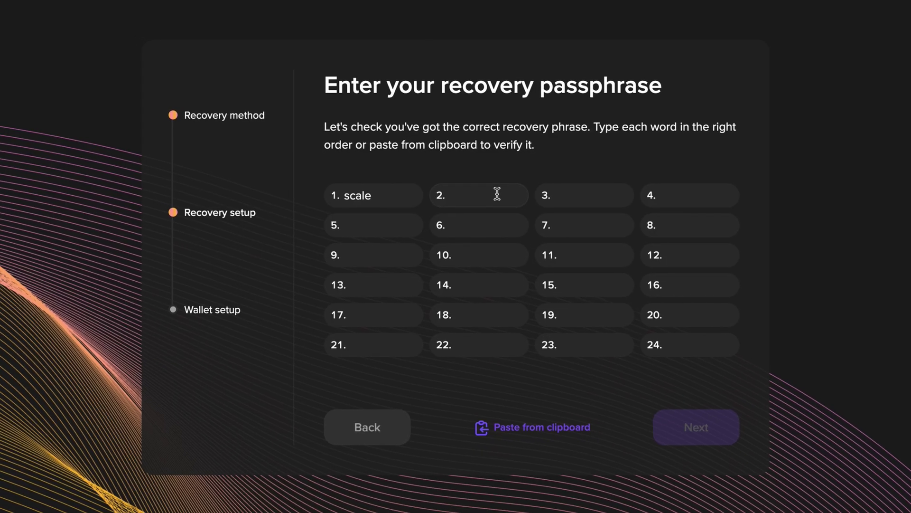
type("fals")
key("Tab")
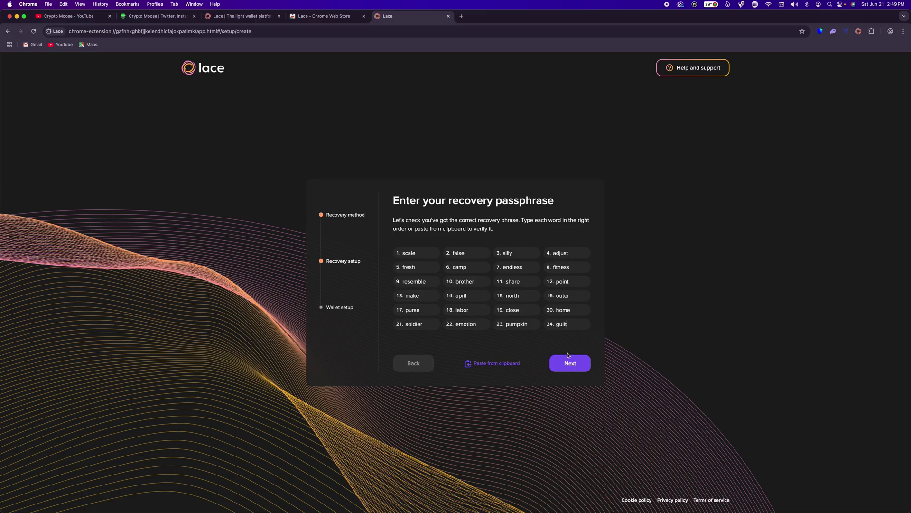
left_click(570, 365)
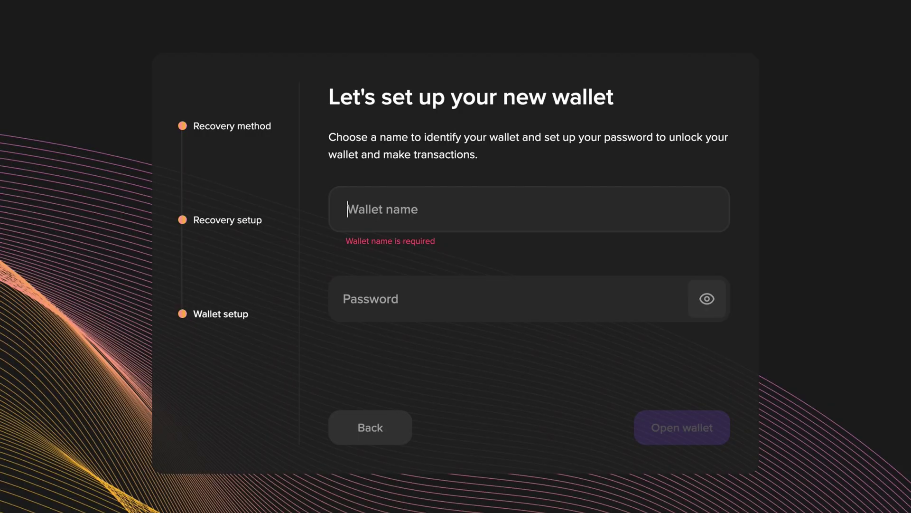
Name the wallet, set and confirm its password, and open the new wallet.
type("Mitch")
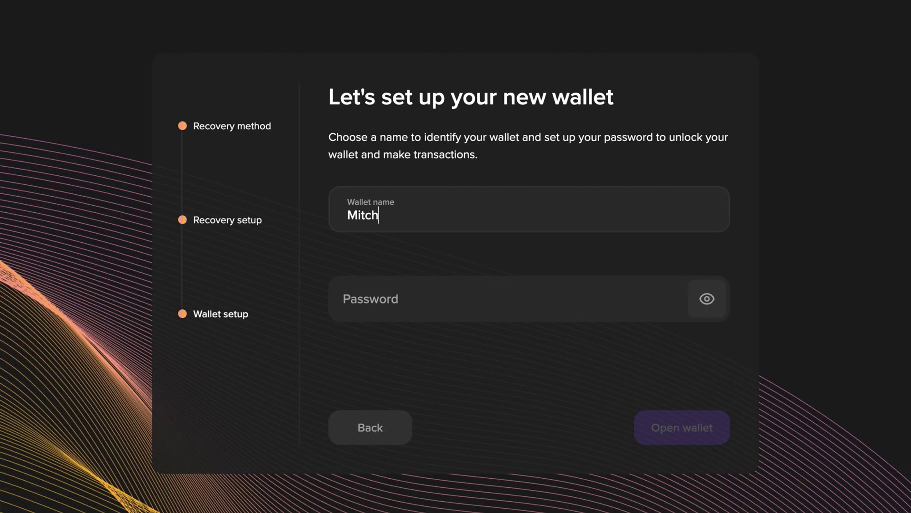
type(" Lace")
left_click(406, 309)
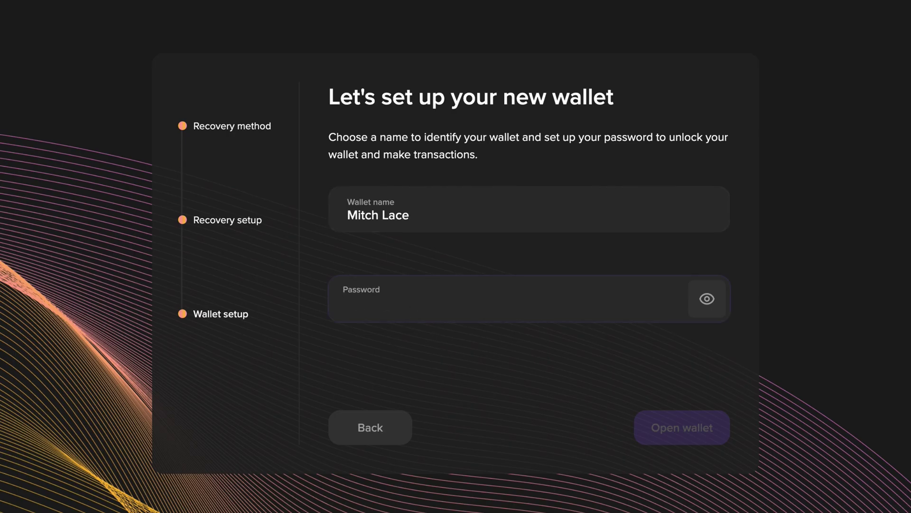
type("•••")
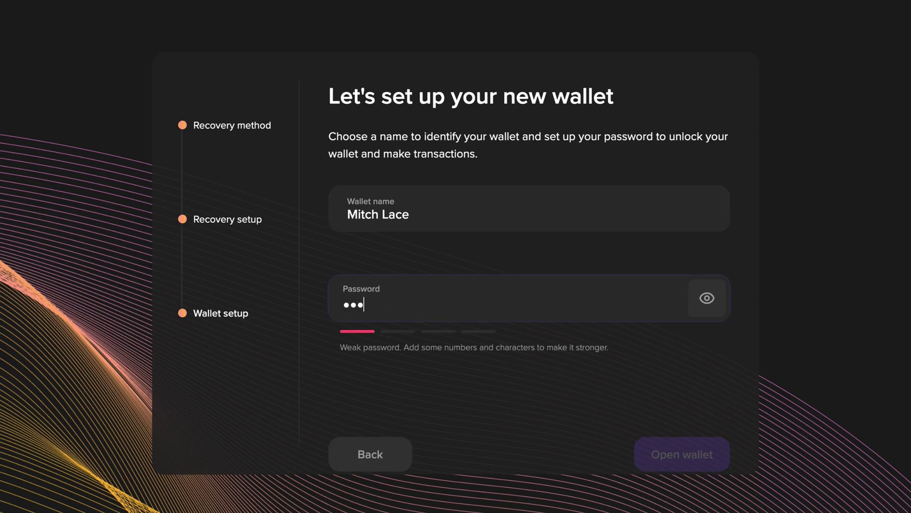
type("••••••••")
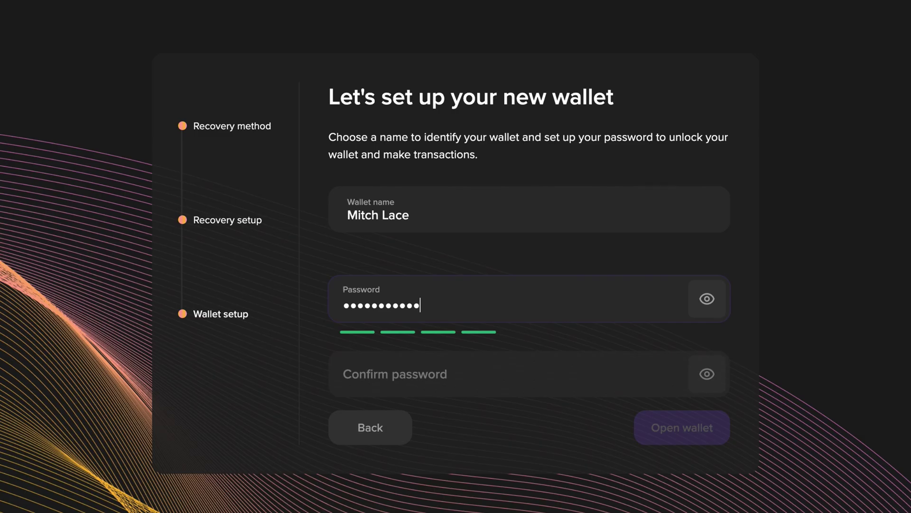
type("•")
left_click(443, 375)
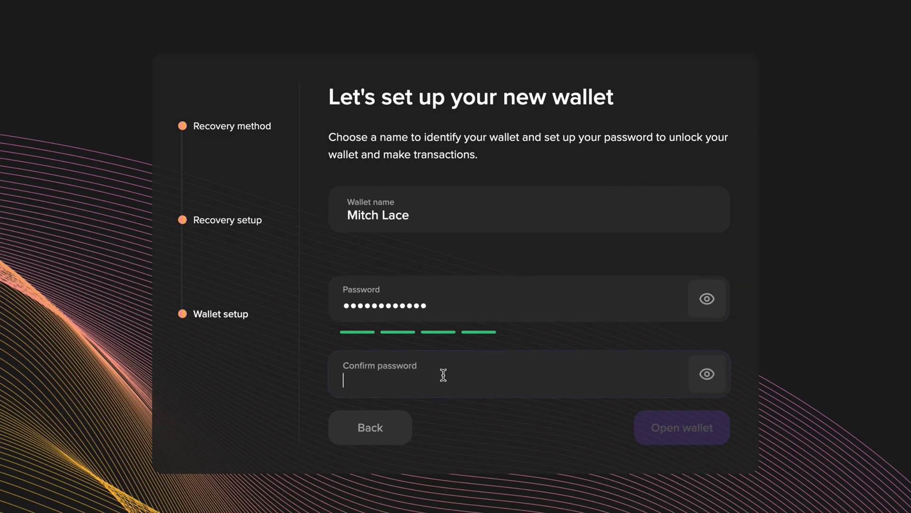
type("••••••••")
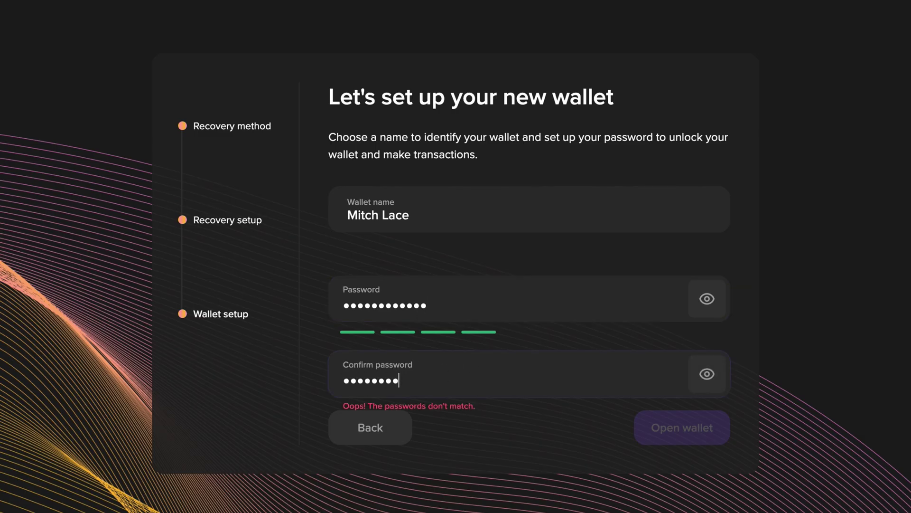
type("••••")
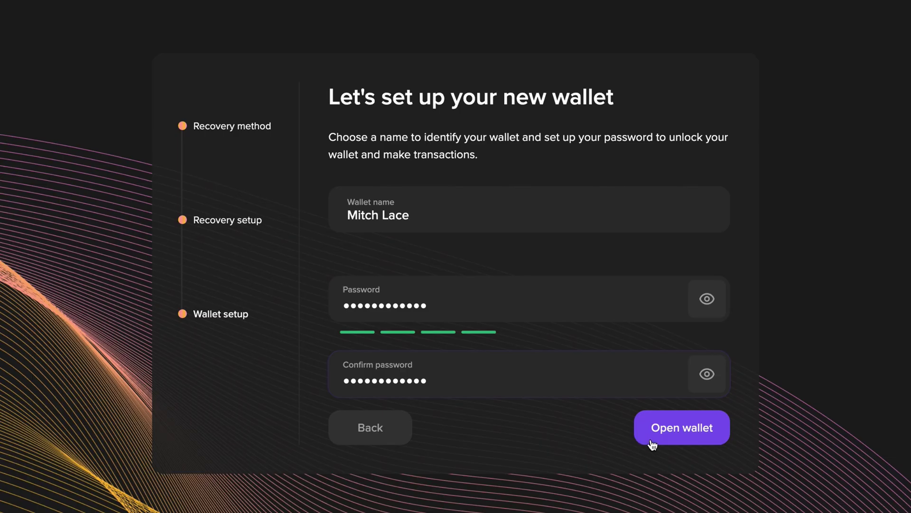
left_click(662, 446)
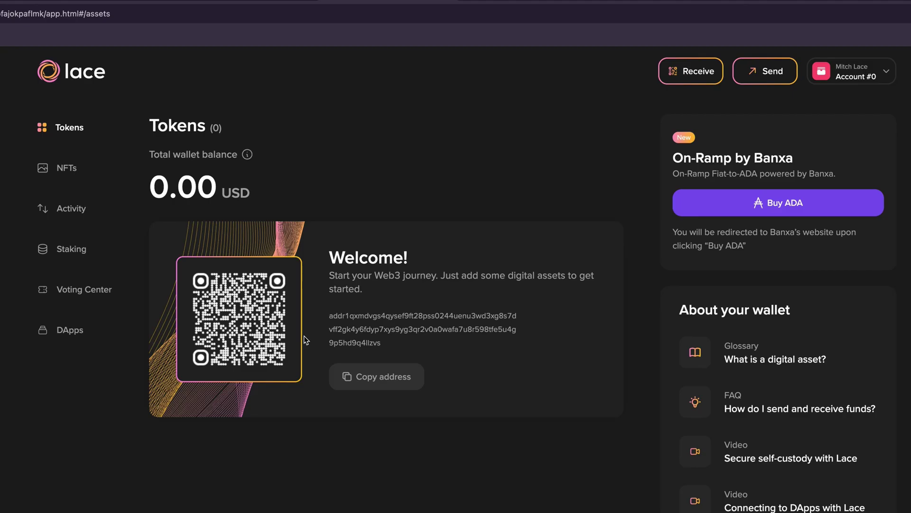
Copy the new wallet's receiving address from the Welcome card on the Tokens page.
triple_click(332, 317)
left_click(334, 317)
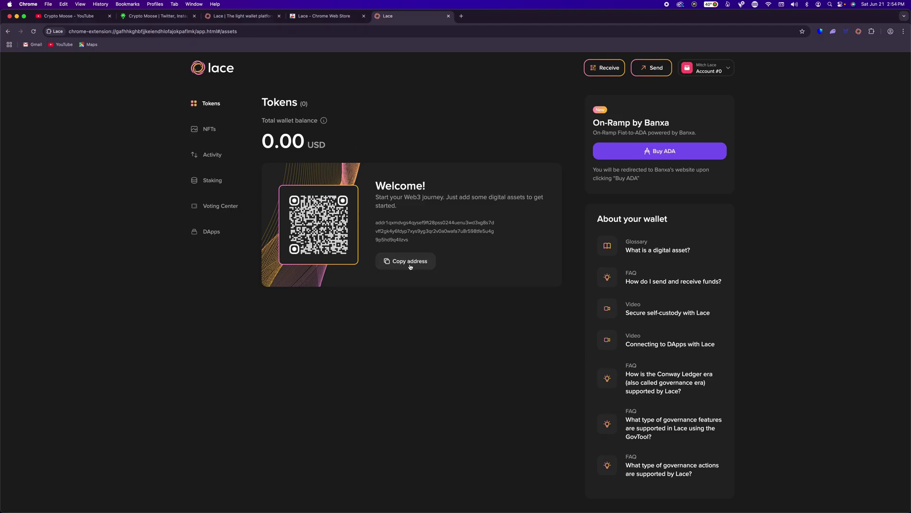
left_click_drag(376, 222, 410, 239)
left_click(308, 214)
left_click(402, 263)
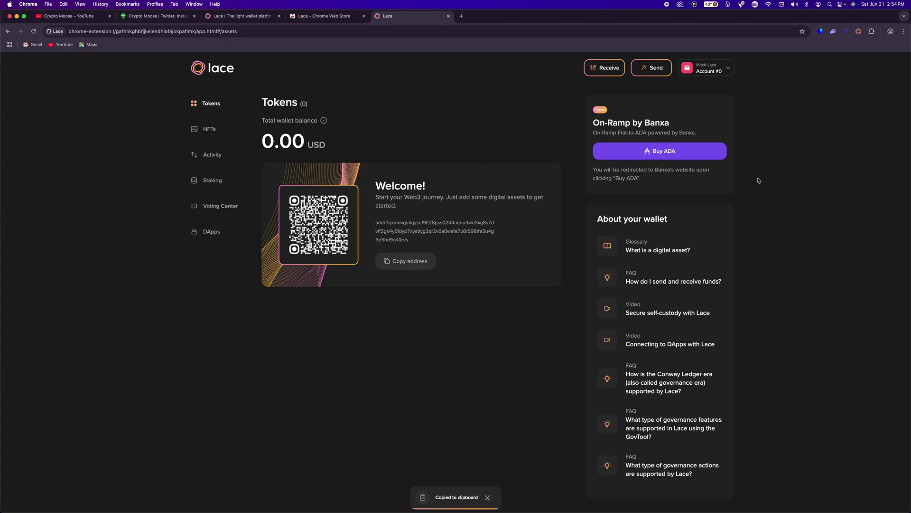
Open Yoroi in a new tab, then return to the Lace wallet tab.
left_click(846, 33)
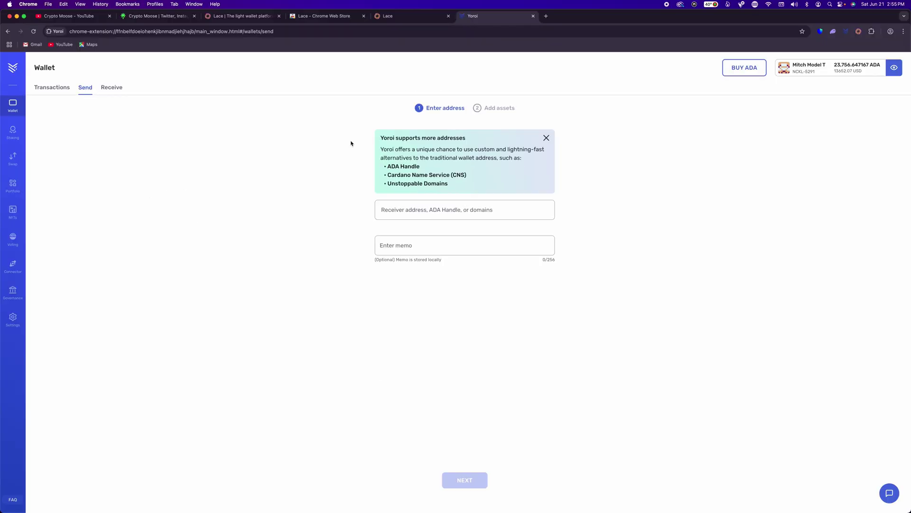
left_click(412, 19)
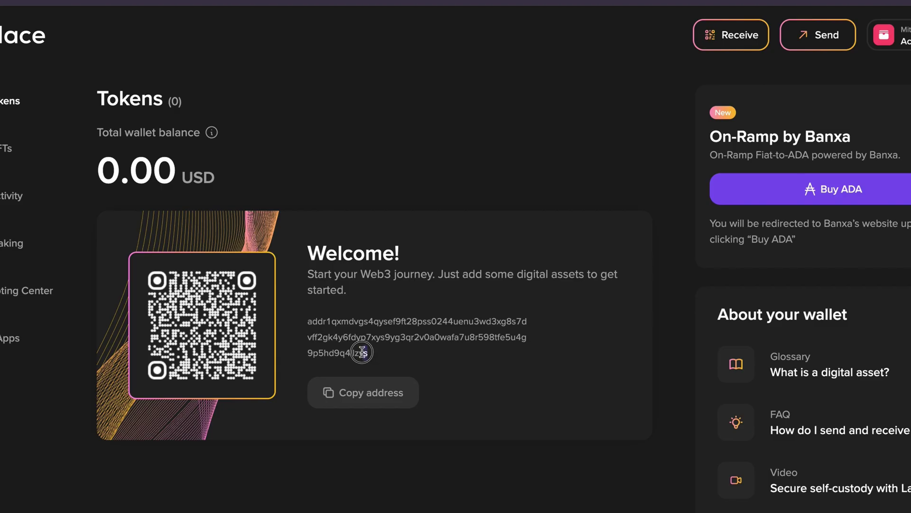
Select and copy the Lace wallet address, also using the Copy address button.
left_click_drag(369, 356, 308, 320)
right_click(324, 324)
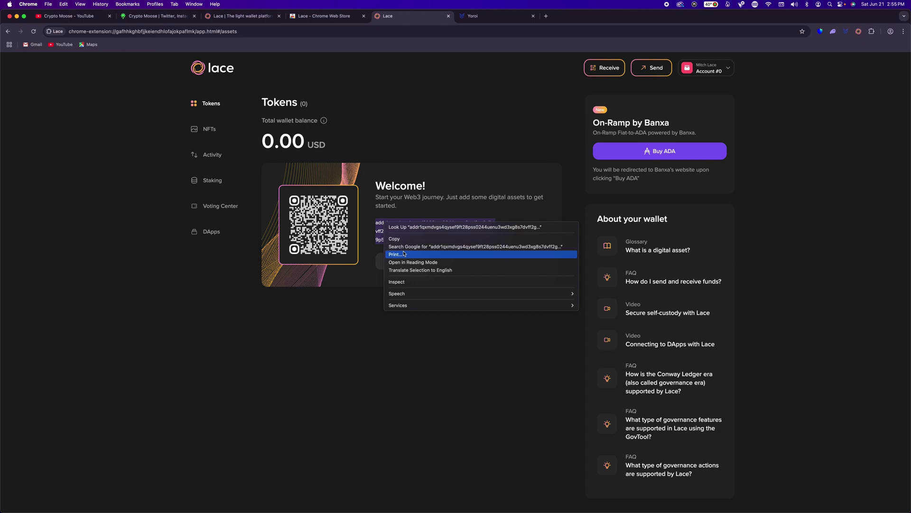
left_click(341, 351)
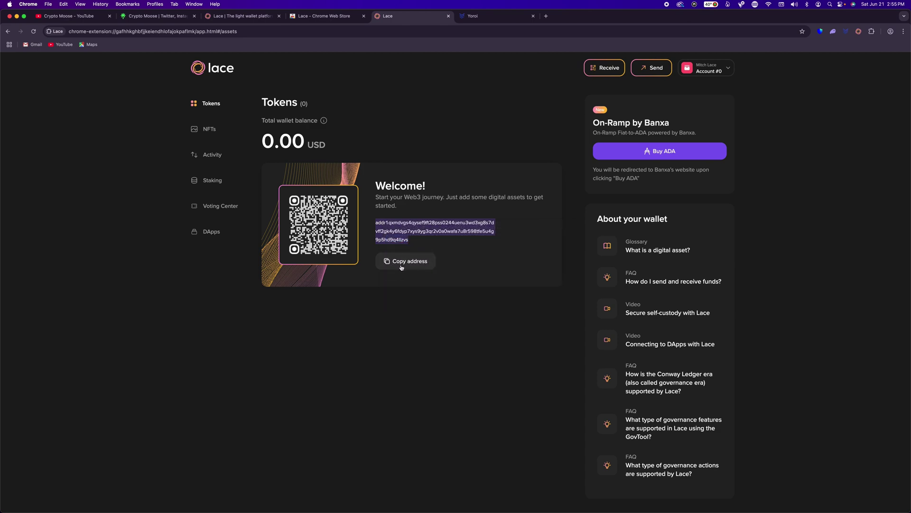
left_click(401, 264)
left_click(462, 133)
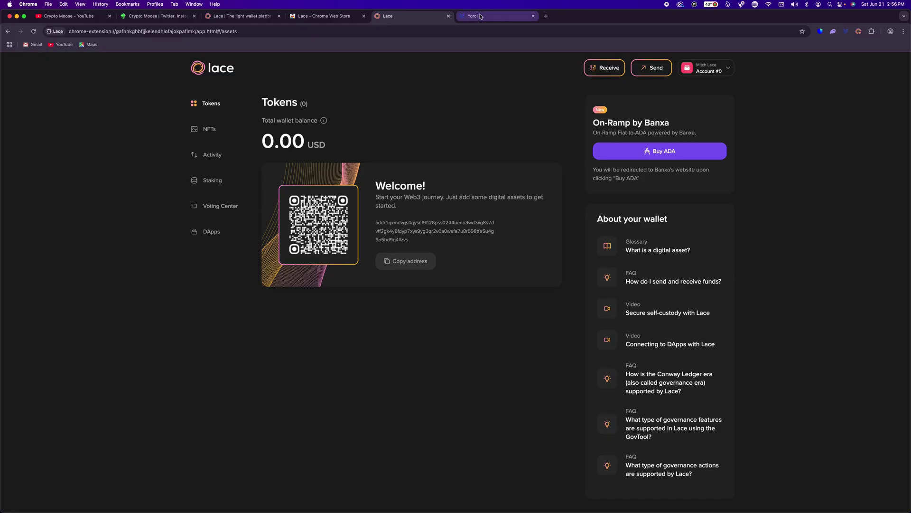
Reselect the full address, copy it again, and switch to the Yoroi tab.
left_click_drag(411, 241, 391, 234)
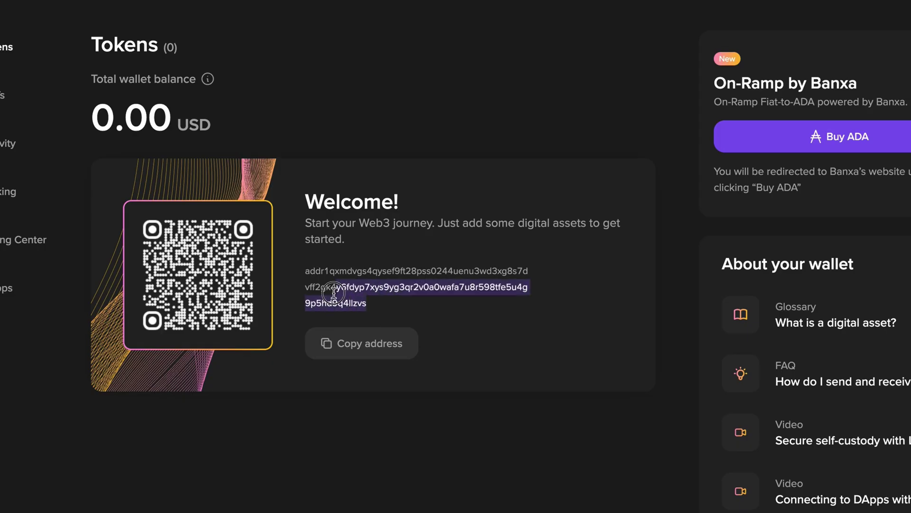
left_click_drag(333, 293, 301, 271)
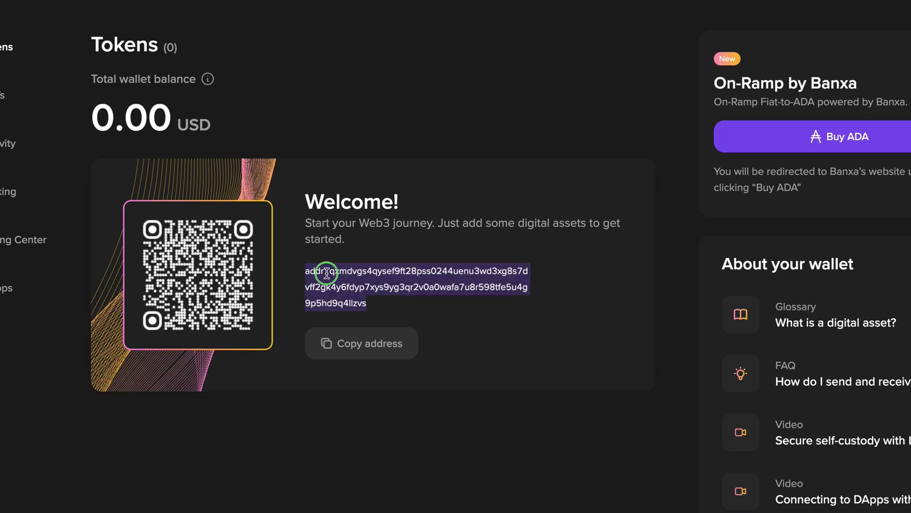
right_click(328, 271)
left_click(365, 305)
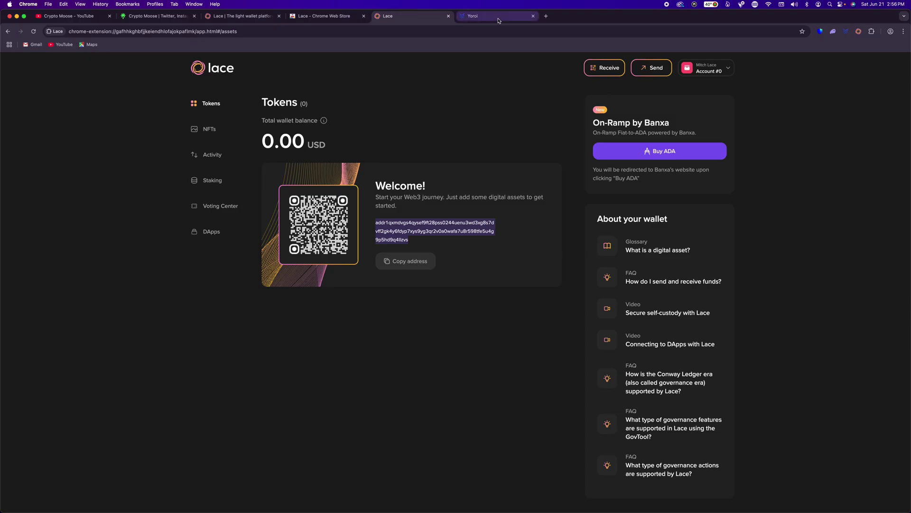
left_click(473, 15)
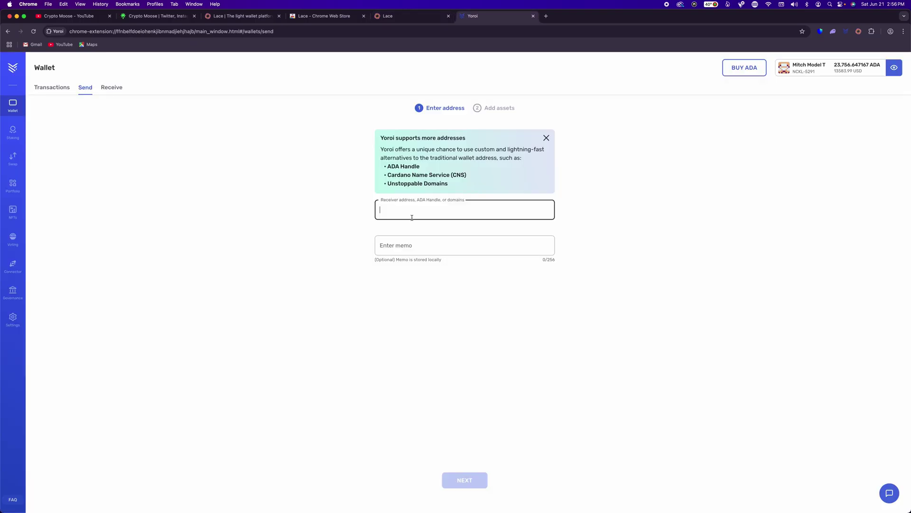
Fill Yoroi's send form with the new Lace address, memo 'Moose' and 50 ADA.
right_click(412, 218)
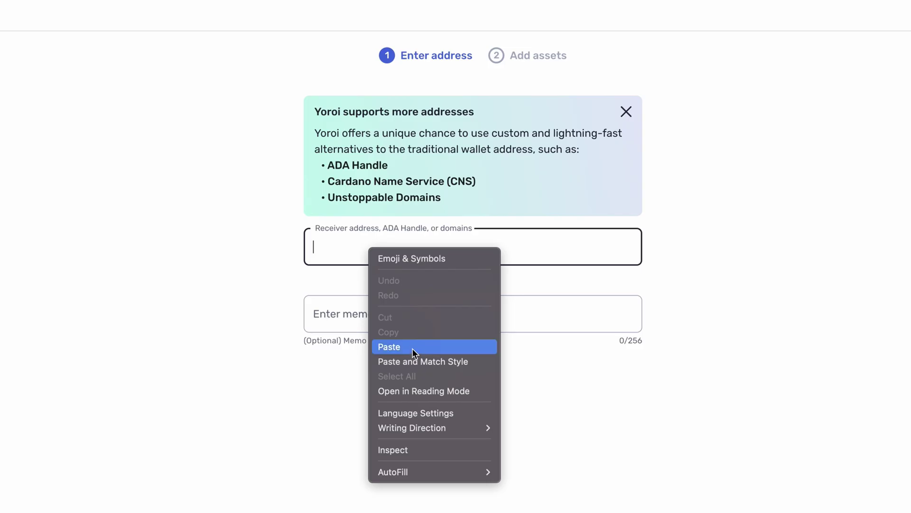
left_click(432, 264)
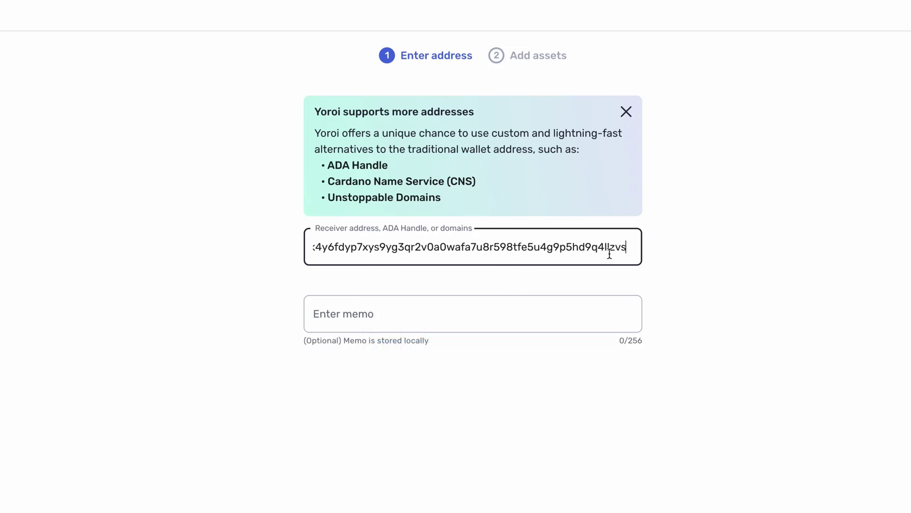
left_click(403, 312)
type("Moose")
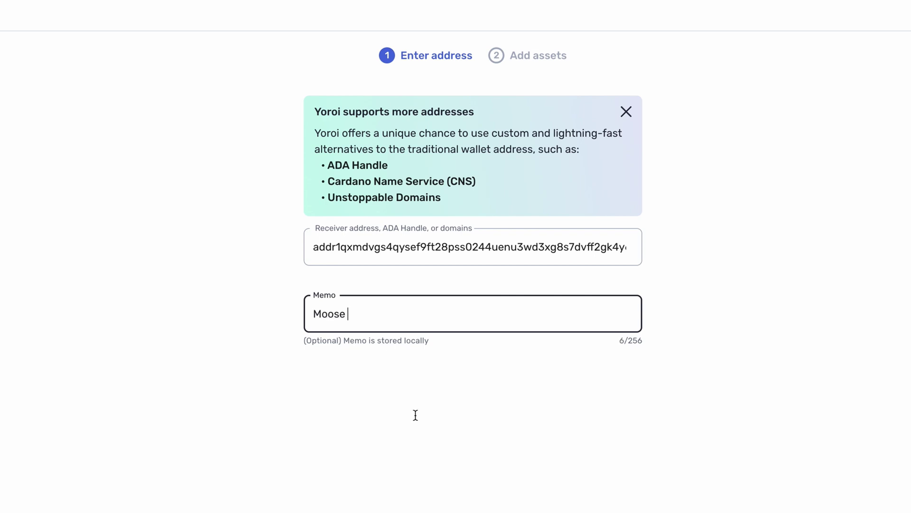
left_click(463, 480)
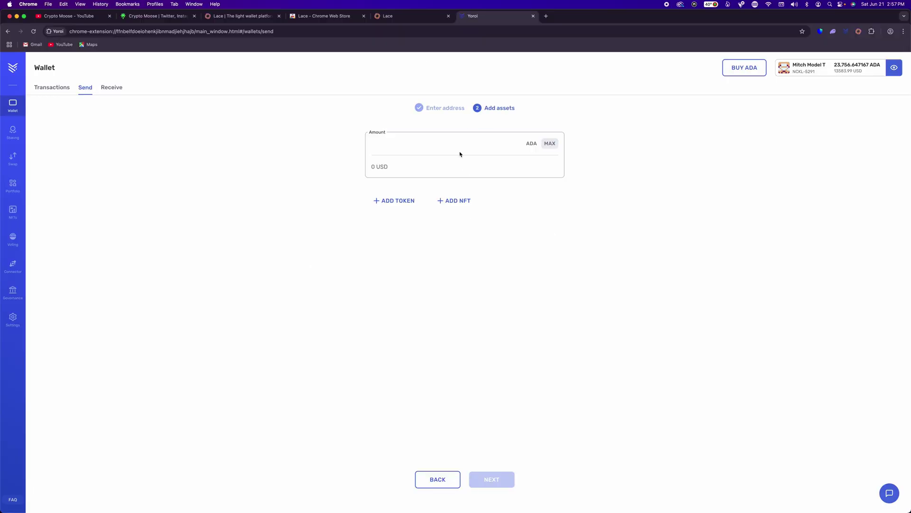
left_click(421, 138)
type("50")
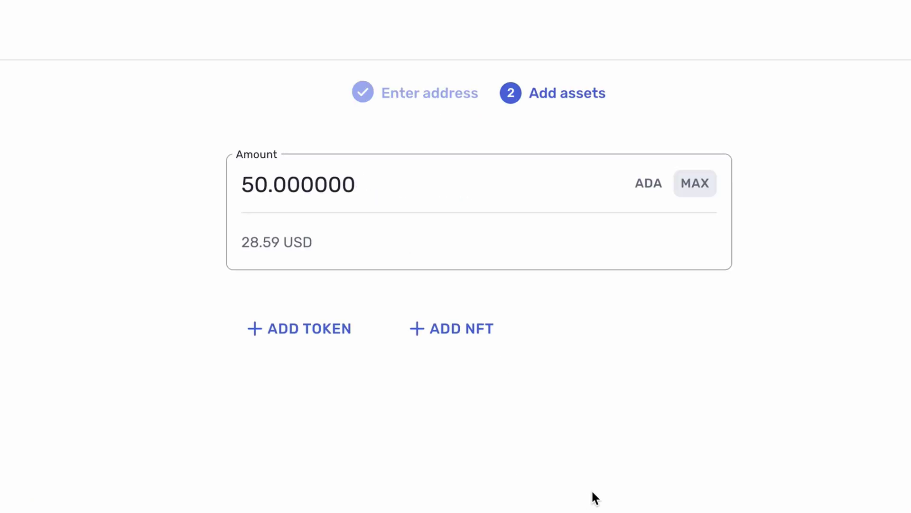
Review and confirm the 50 ADA transaction, signing it with the Trezor's standard wallet.
left_click(492, 479)
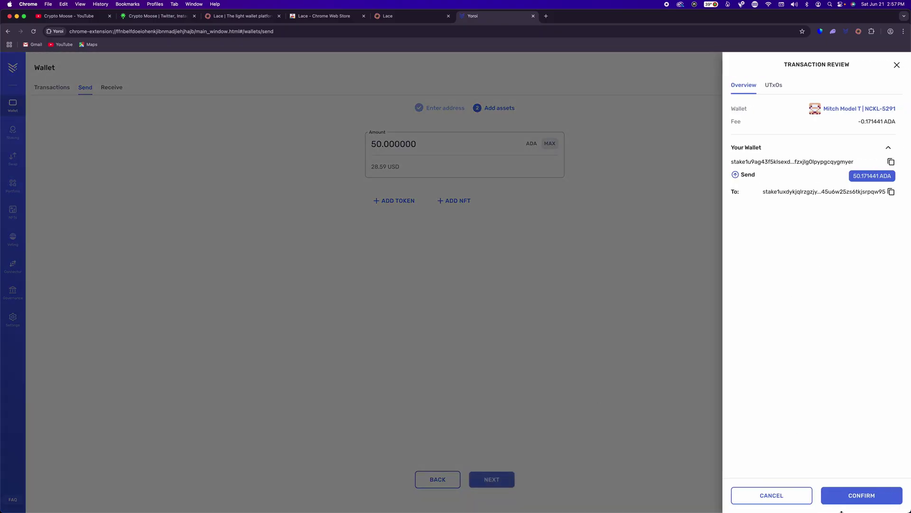
left_click(856, 496)
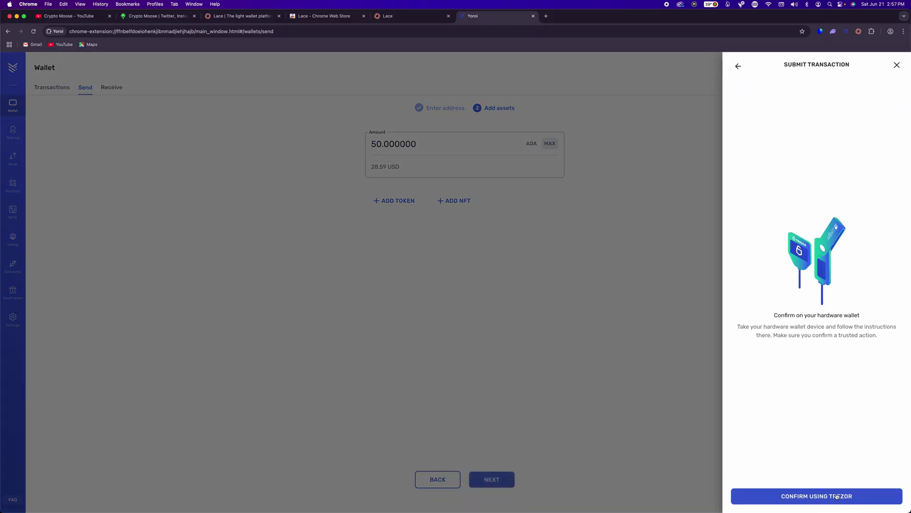
left_click(834, 496)
left_click(554, 298)
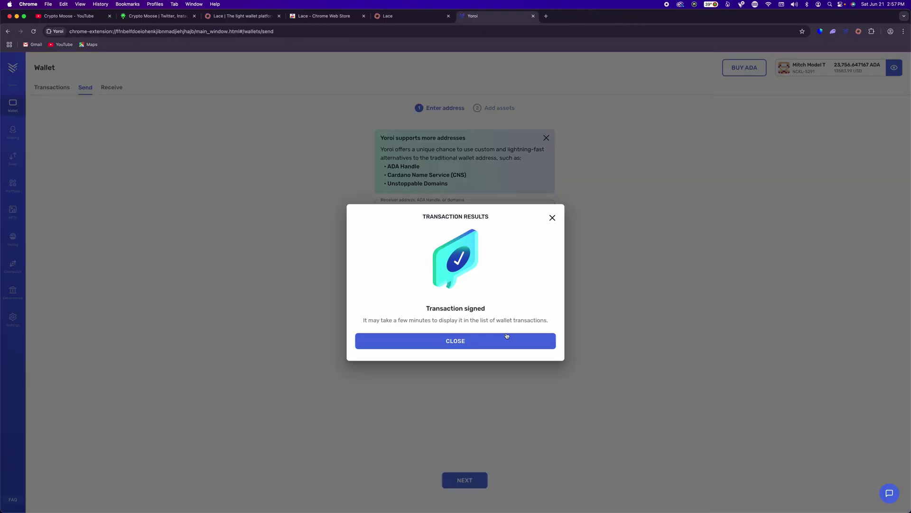
Check Yoroi's transaction list for the 50.171441 ADA send, alternating with the Lace tab.
left_click(477, 342)
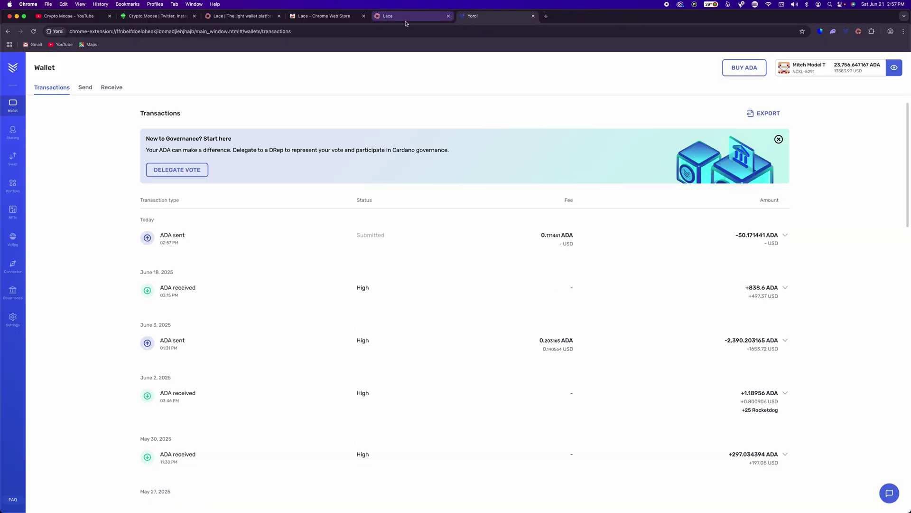
left_click(406, 20)
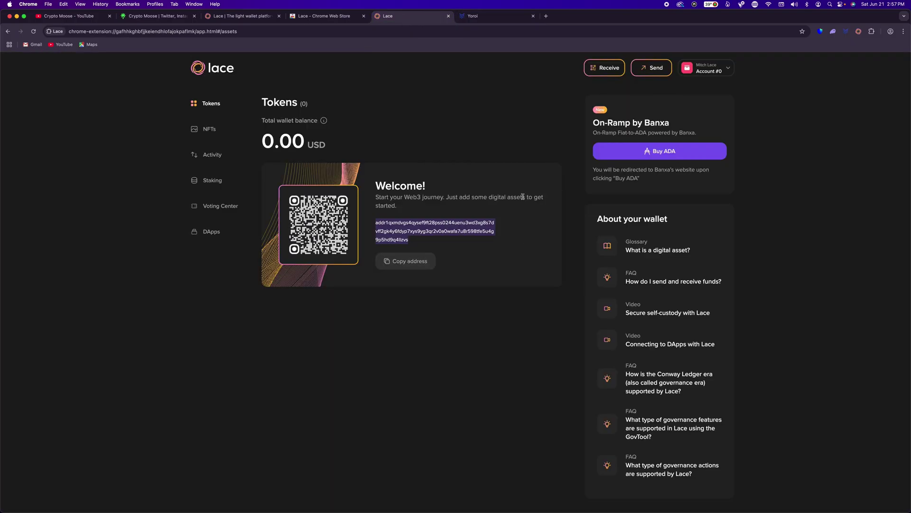
left_click(523, 120)
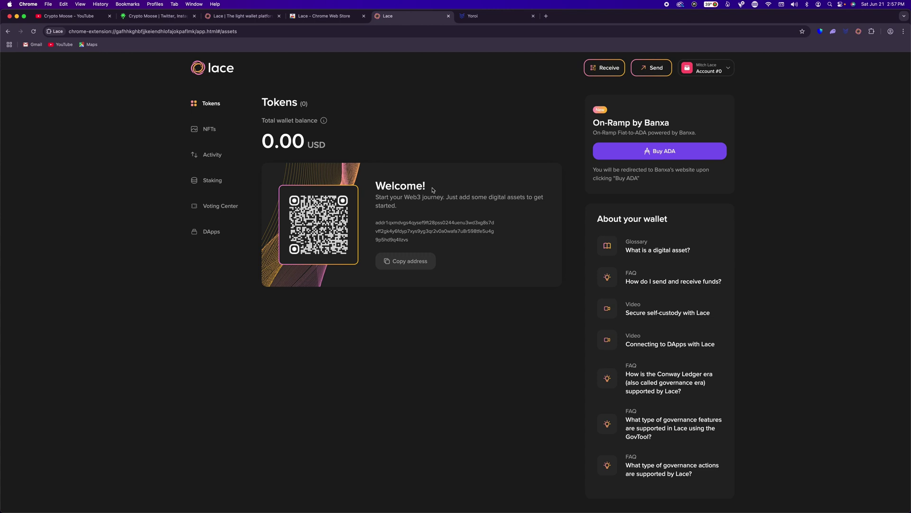
left_click(489, 18)
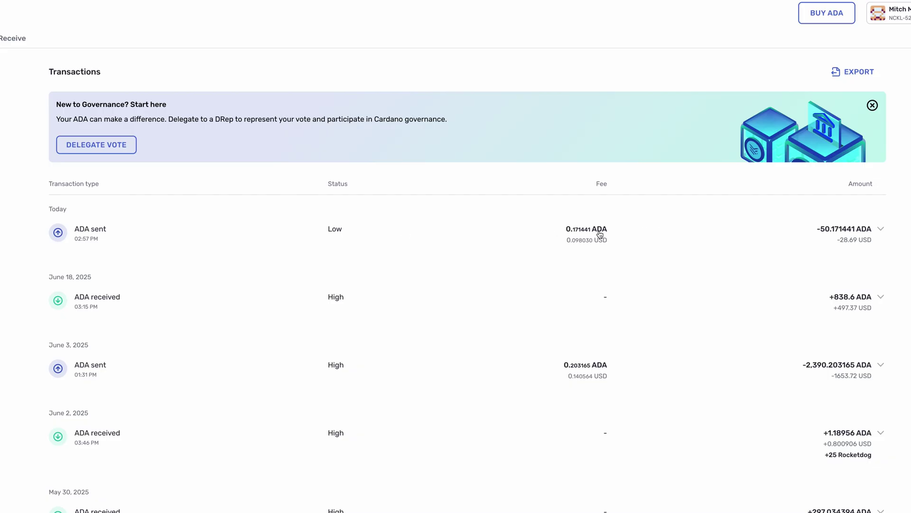
left_click(388, 16)
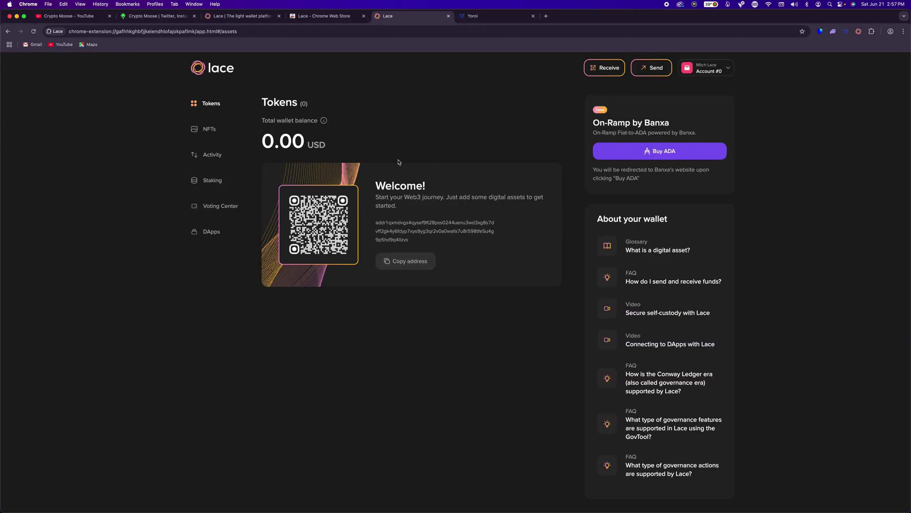
left_click(484, 18)
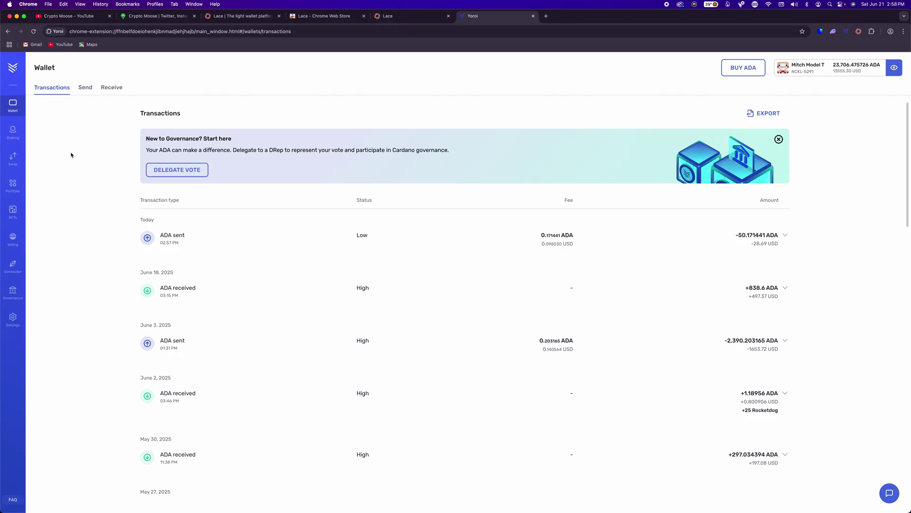
left_click(404, 16)
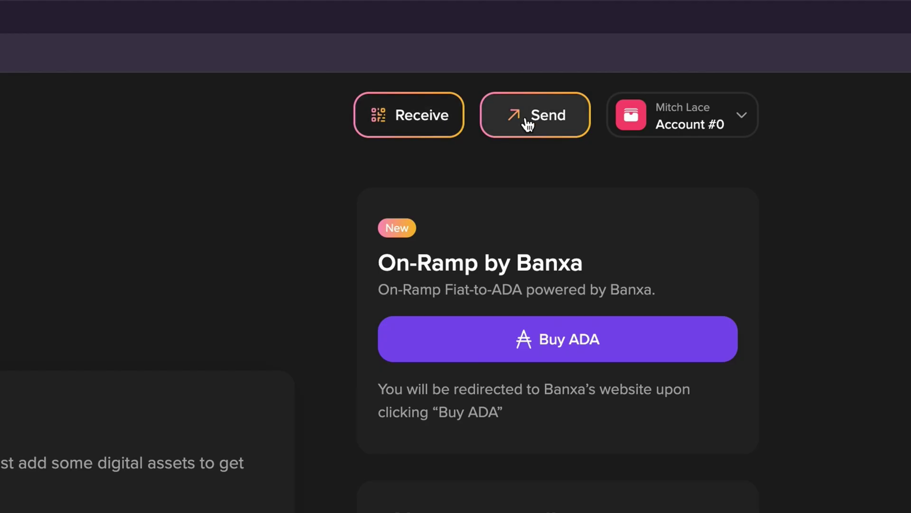
Open and close Lace's send form and receiving address panel to get back to Tokens.
left_click(528, 125)
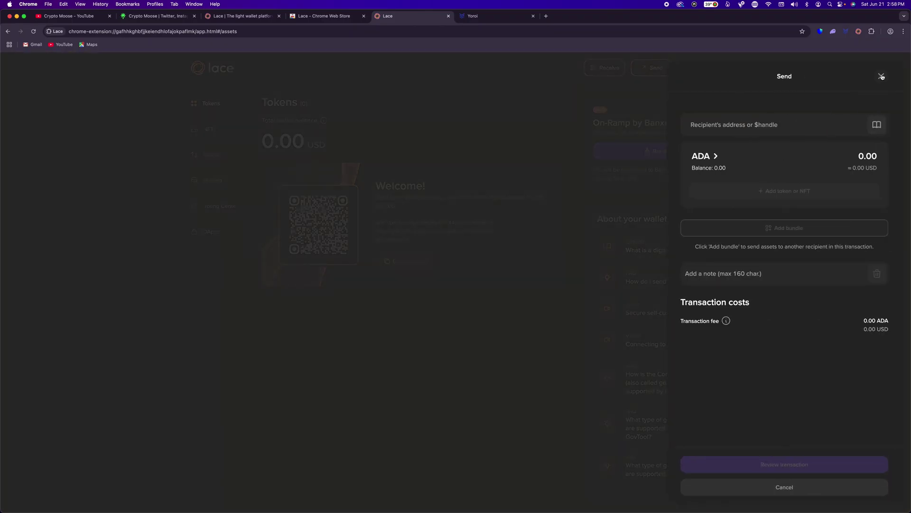
left_click(881, 75)
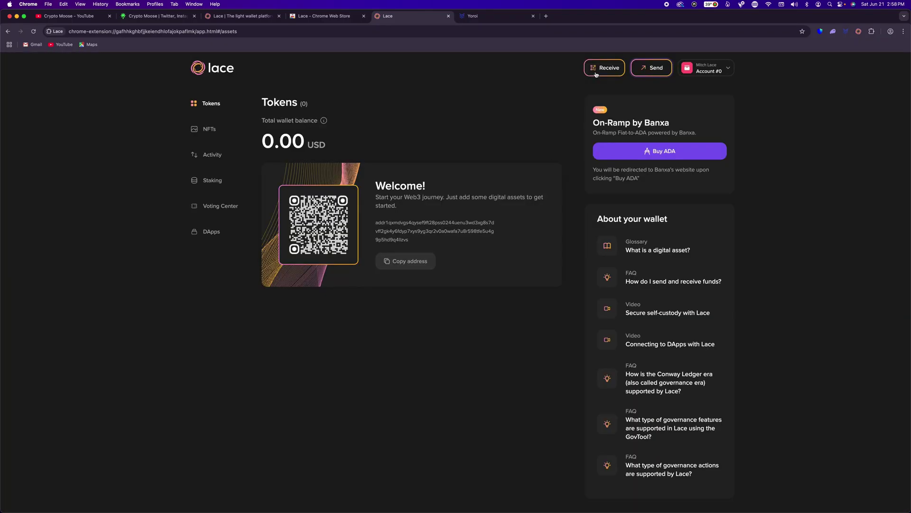
left_click(597, 70)
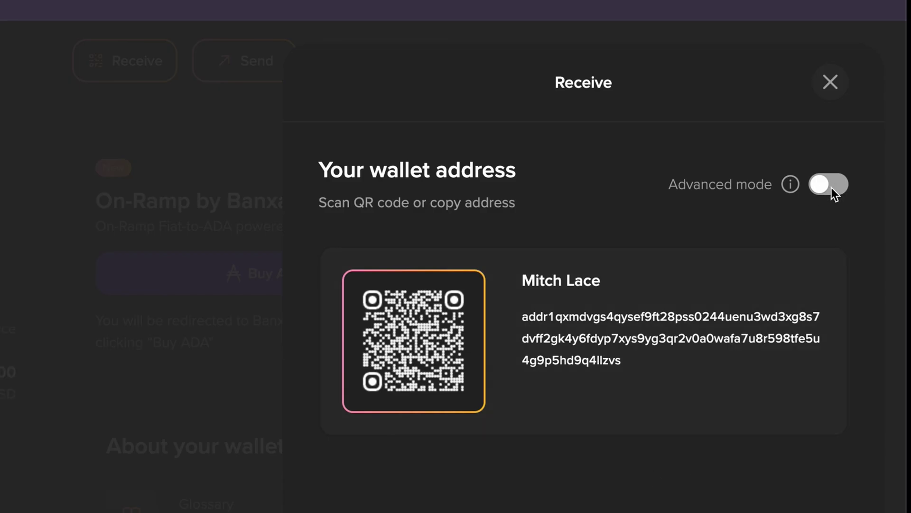
left_click(830, 83)
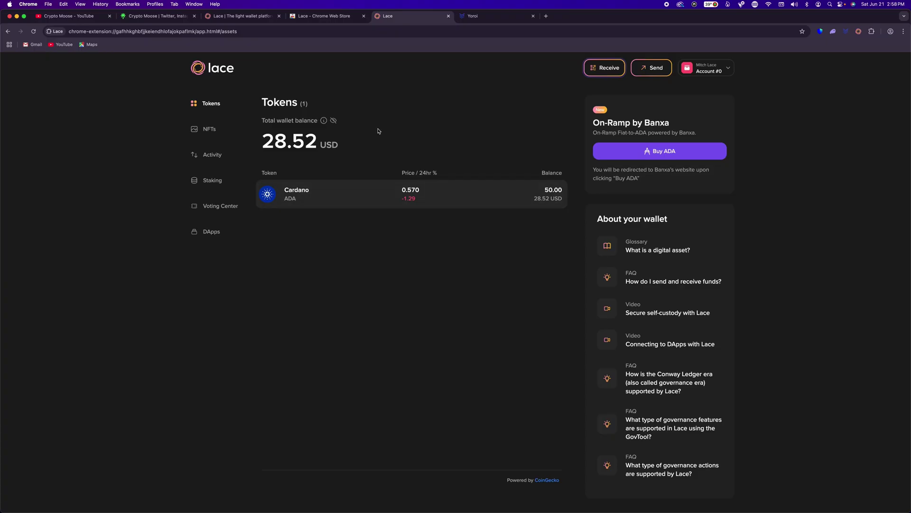
Copy the Yoroi wallet's receiving address from its Receive page and return to Lace.
left_click(484, 21)
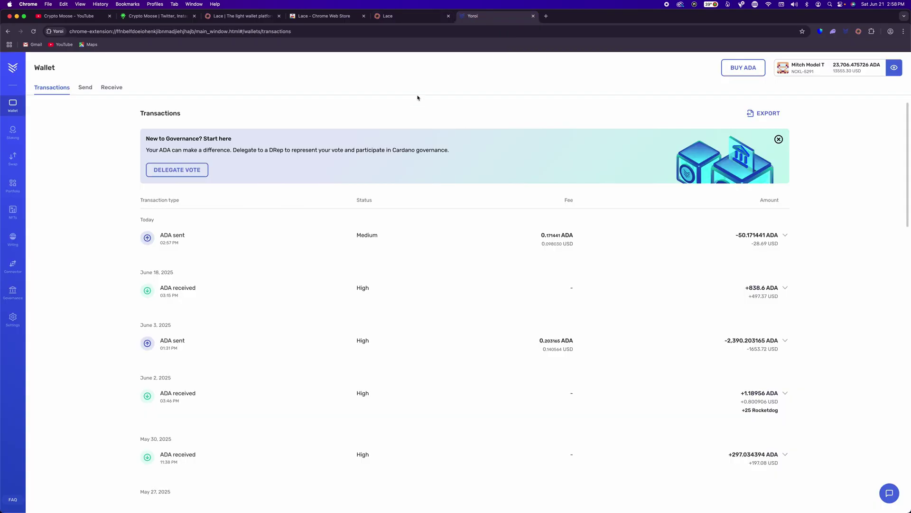
left_click(111, 88)
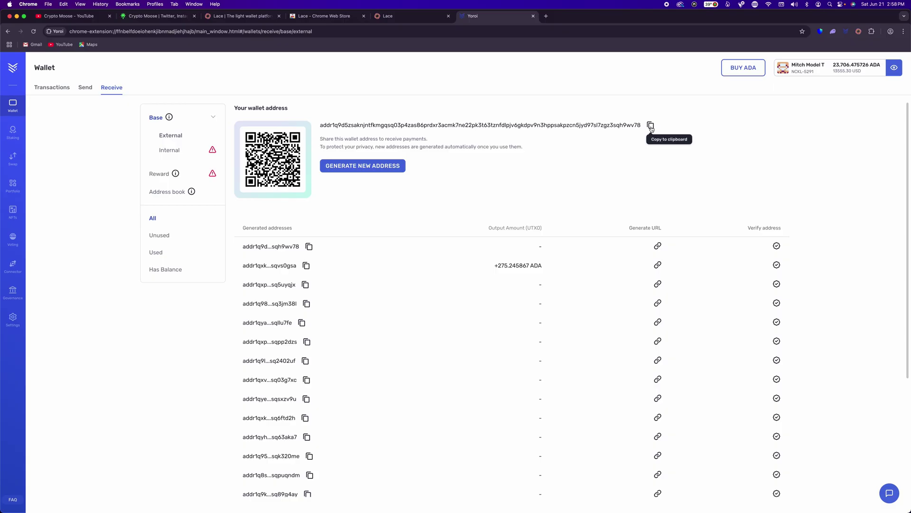
left_click(651, 126)
left_click(420, 21)
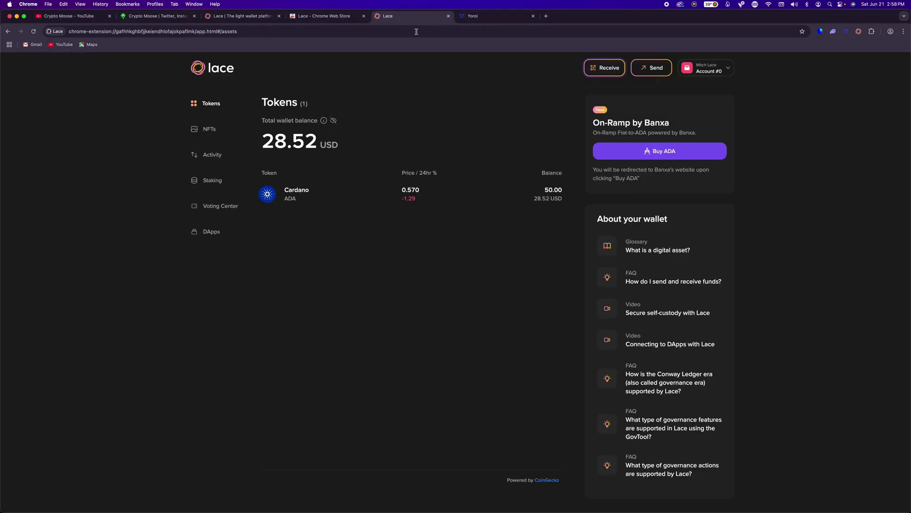
Start a new Lace payment and enter the recipient's $handle as the address.
left_click(653, 70)
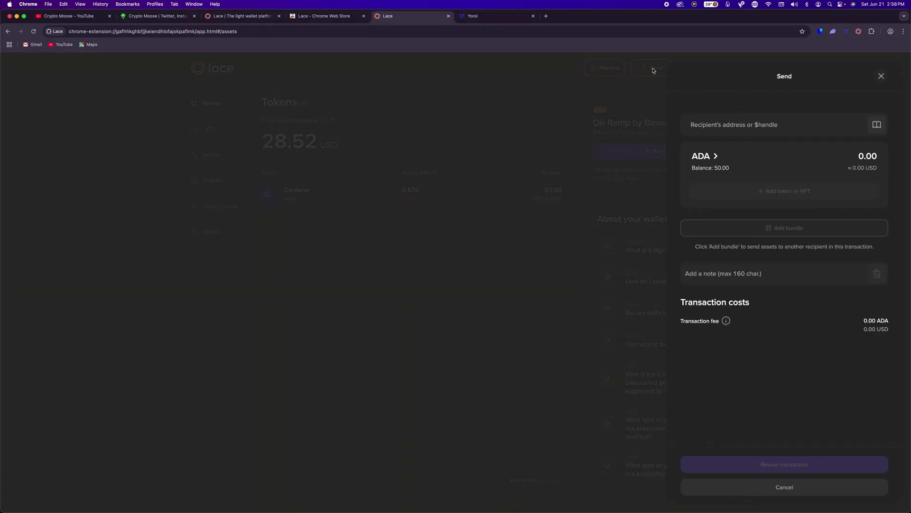
left_click(735, 127)
right_click(735, 127)
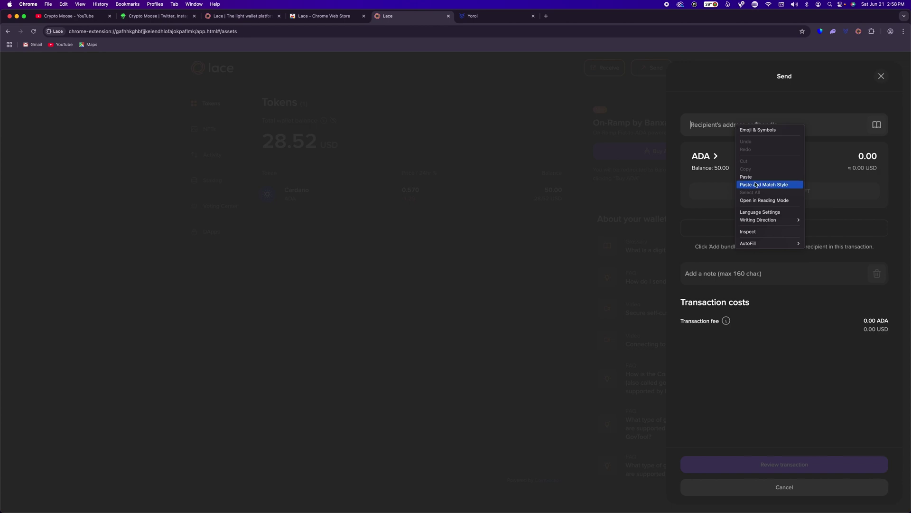
key("Escape")
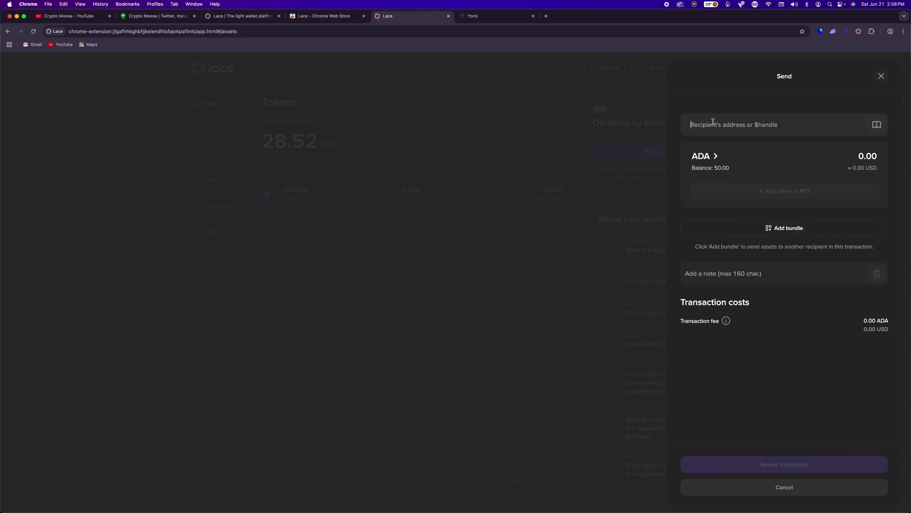
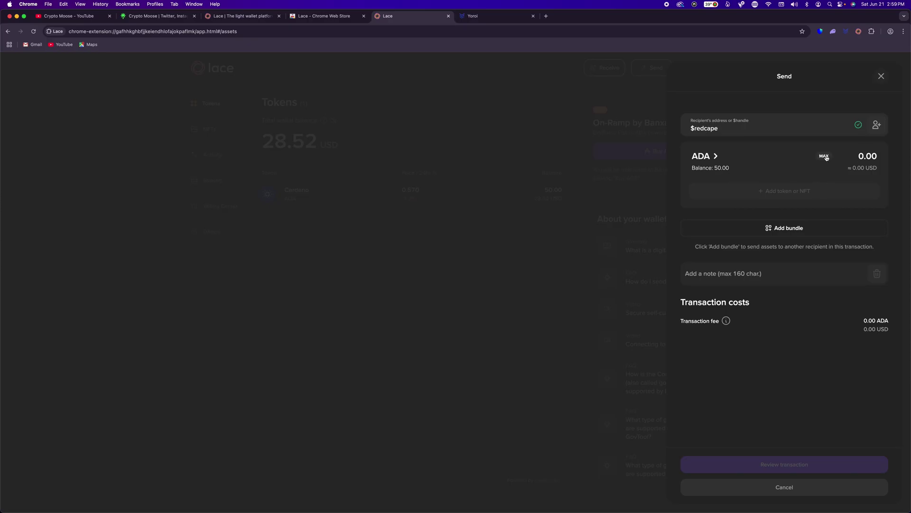
Set the amount to 10 ADA and bring up the summary with its 0.17 ADA fee.
left_click(824, 155)
double_click(860, 155)
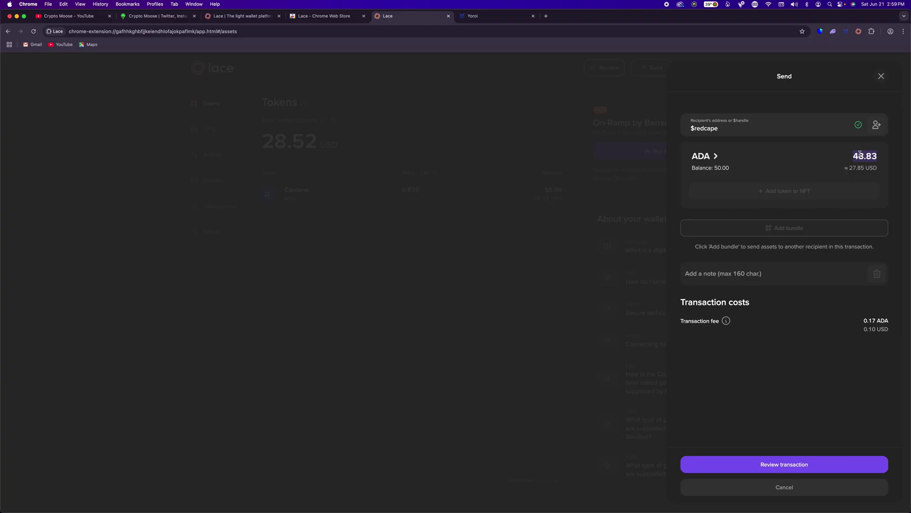
type("1")
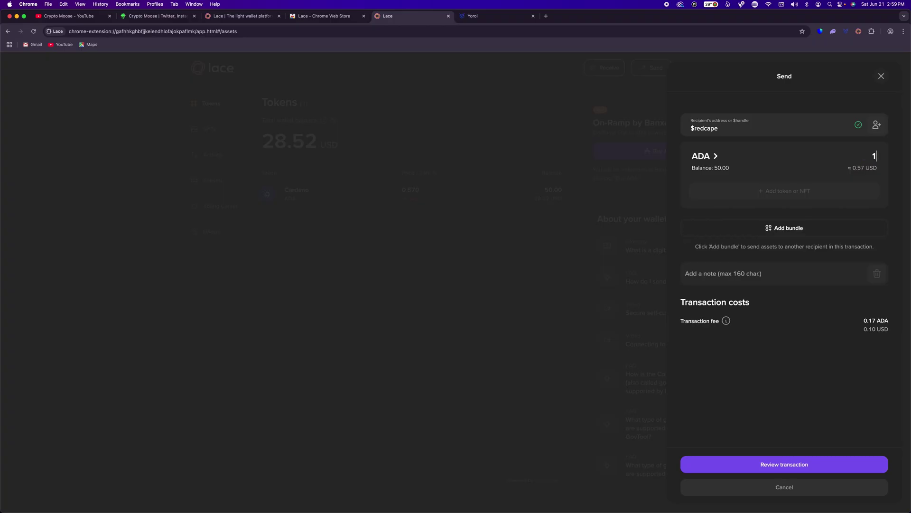
type("0")
left_click(782, 468)
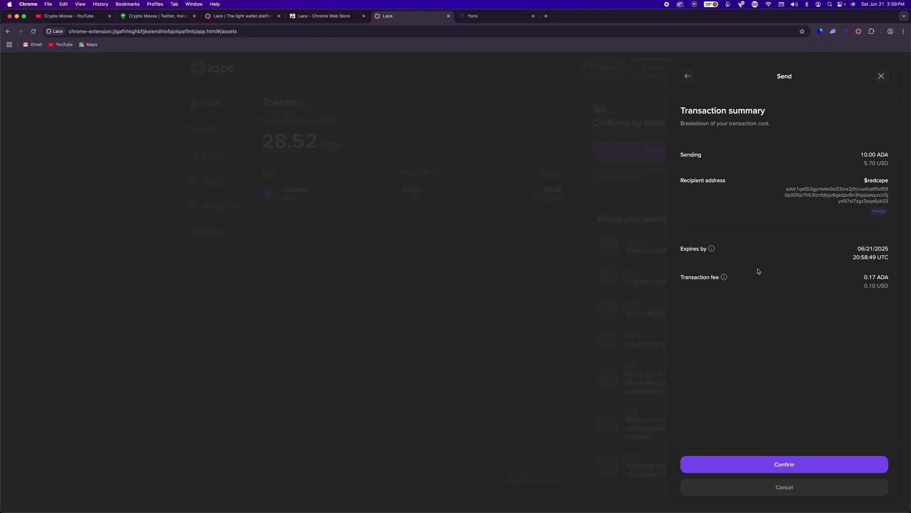
Confirm the summary and sign the 10 ADA payment with the wallet password.
left_click(765, 464)
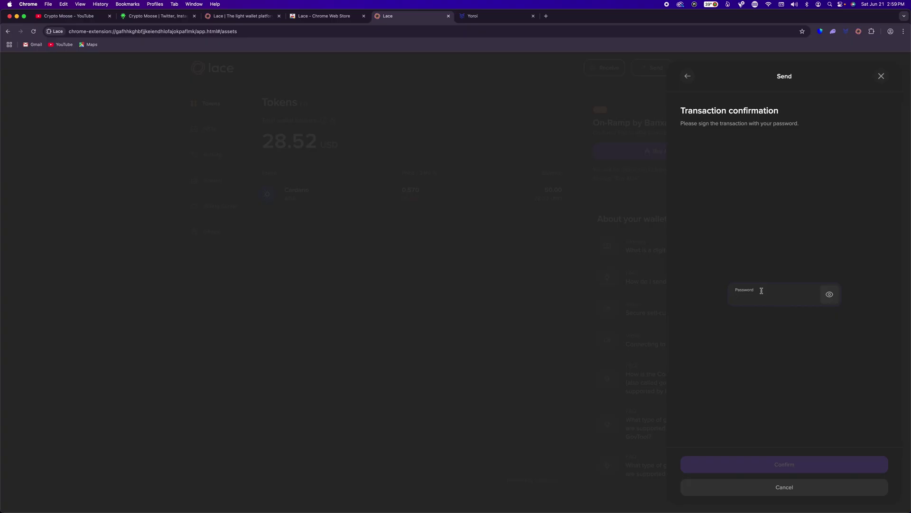
type("••••••••••••")
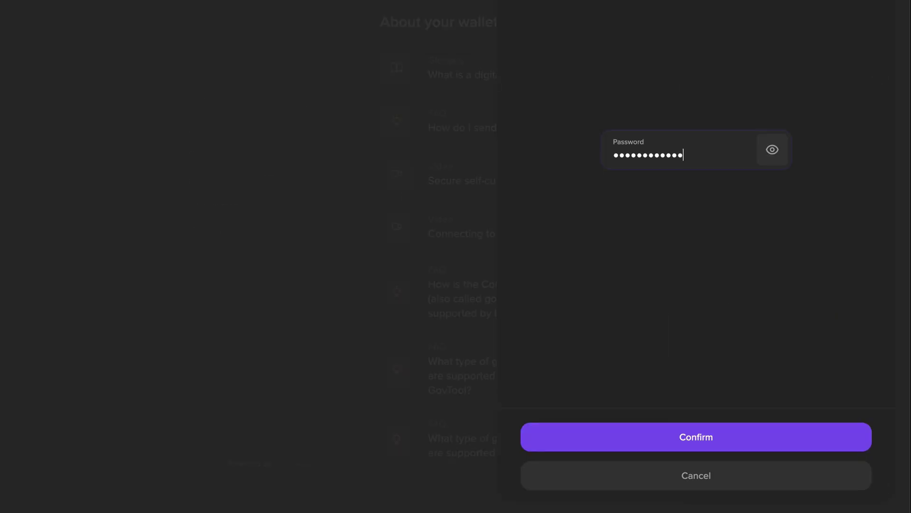
left_click(722, 443)
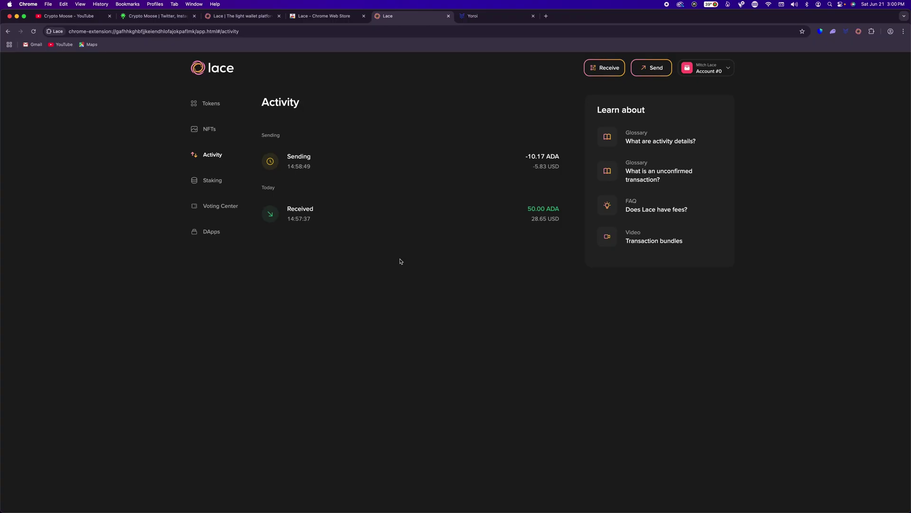
Inspect the pending payment's details in Activity, then return to the token overview.
left_click(394, 171)
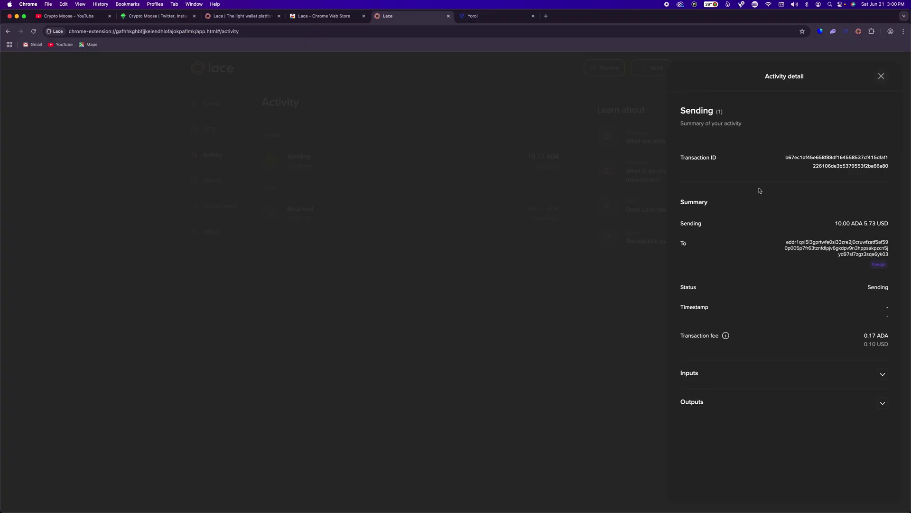
left_click(881, 77)
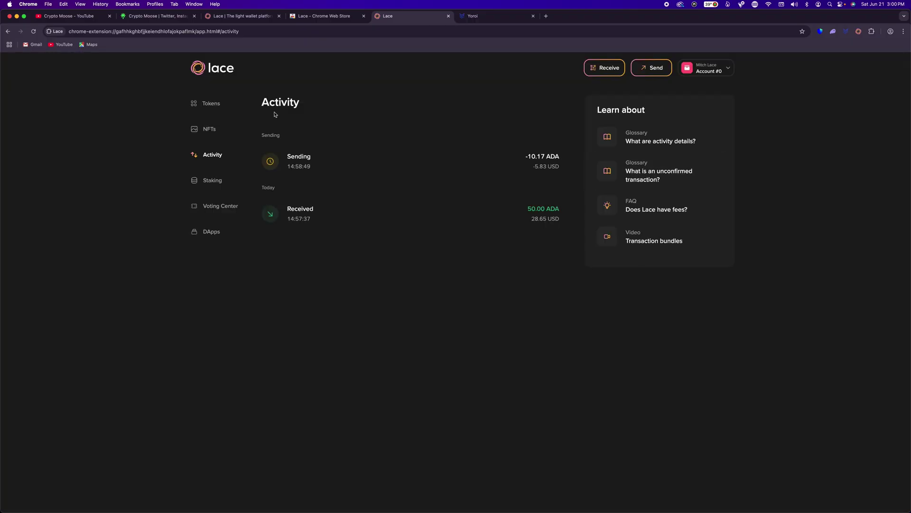
left_click(216, 74)
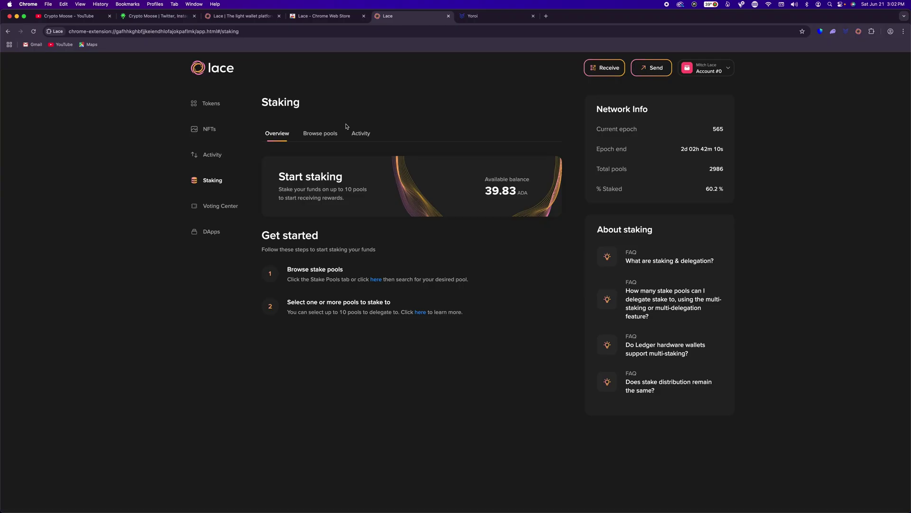
Search the stake pools for 'hedge' and review the HEDGE pool's details and pool IDs.
left_click(330, 133)
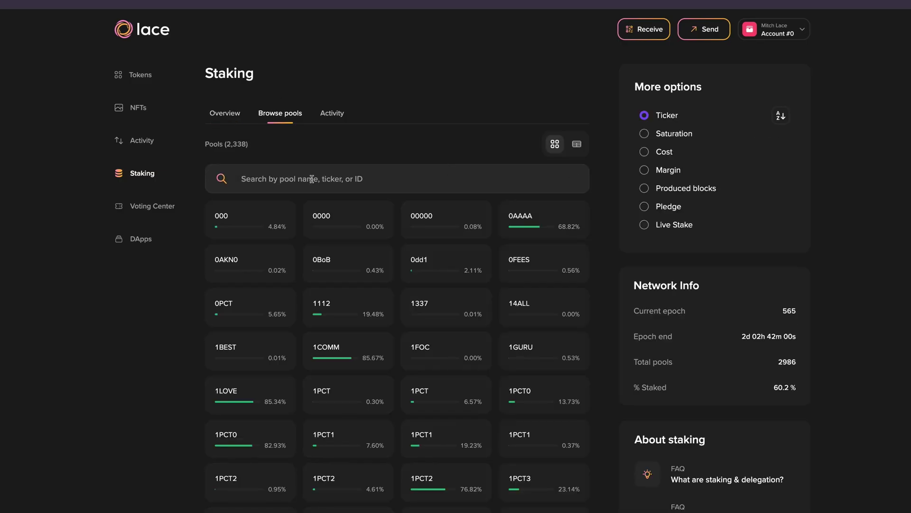
type("hedge")
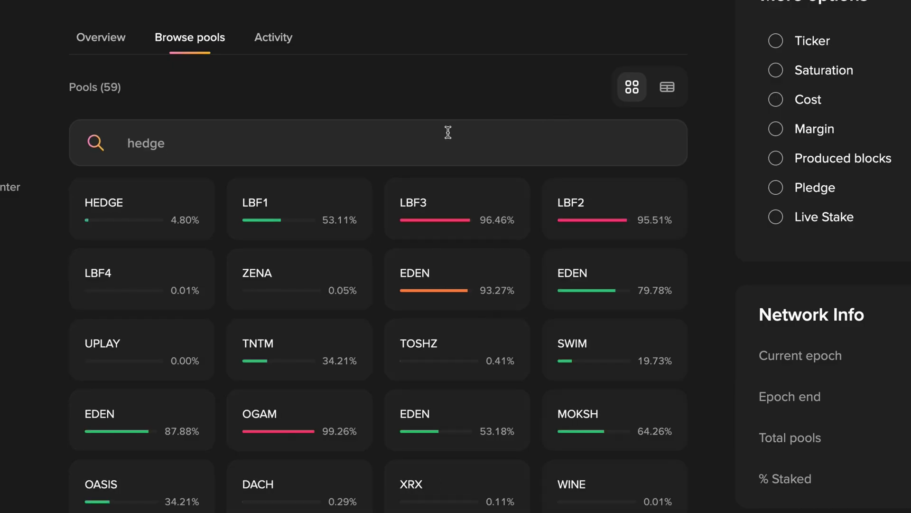
left_click(155, 219)
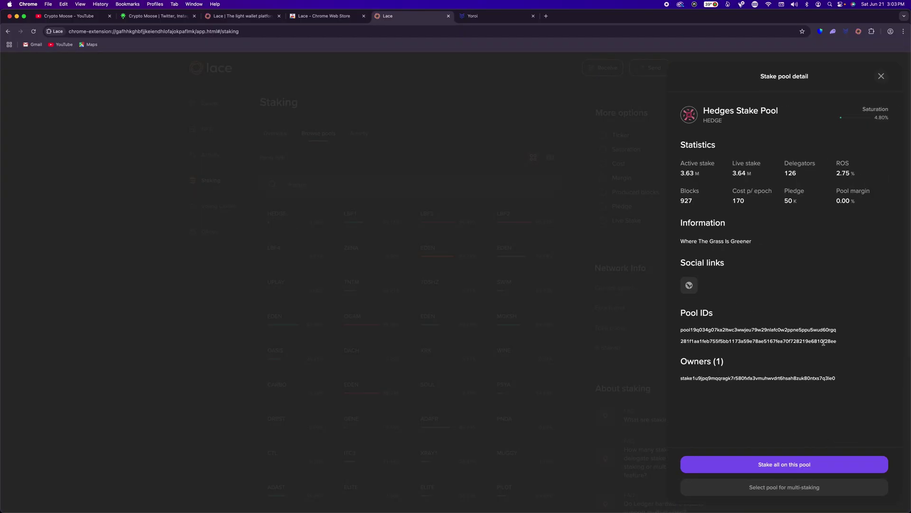
left_click_drag(824, 341, 836, 342)
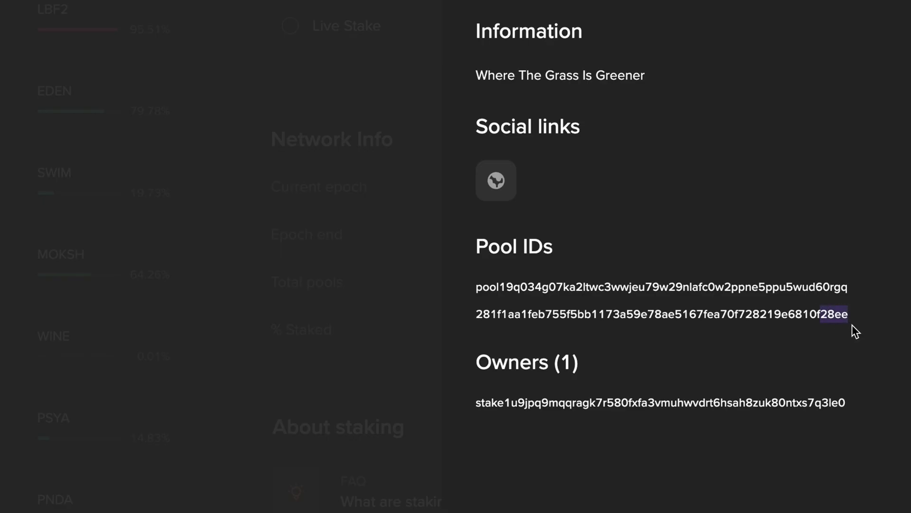
left_click(563, 239)
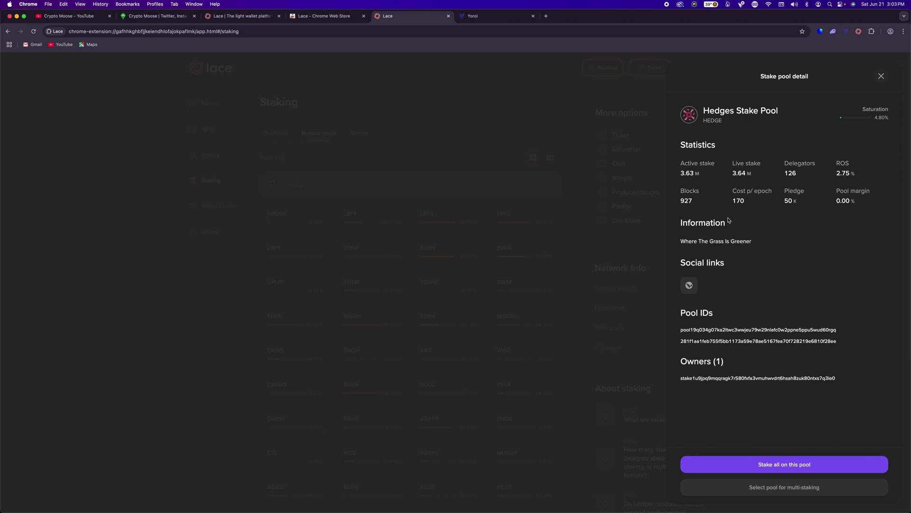
left_click(881, 76)
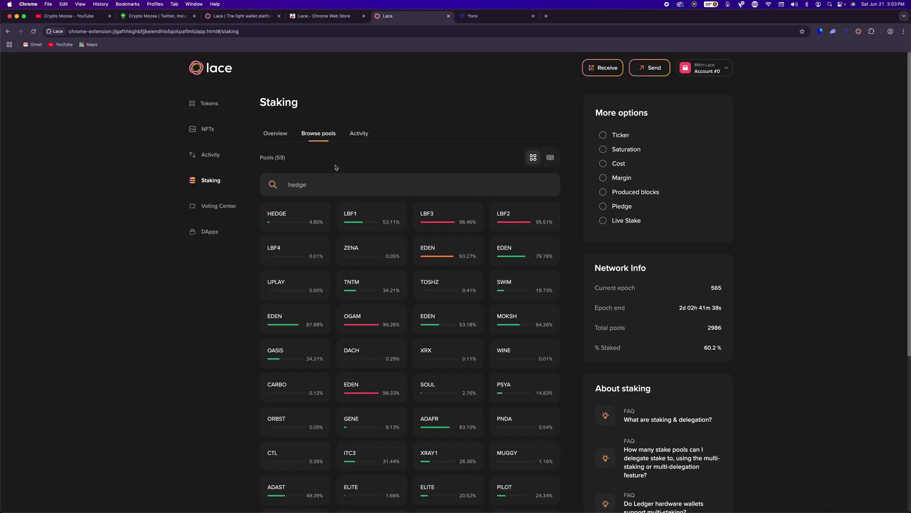
Change the pool search text to 'copper'.
triple_click(325, 185)
type("copi")
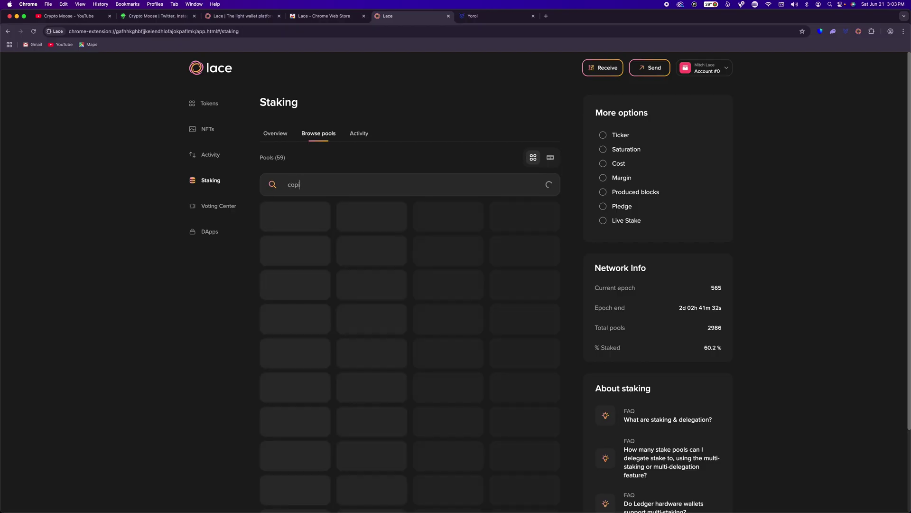
double_click(315, 187)
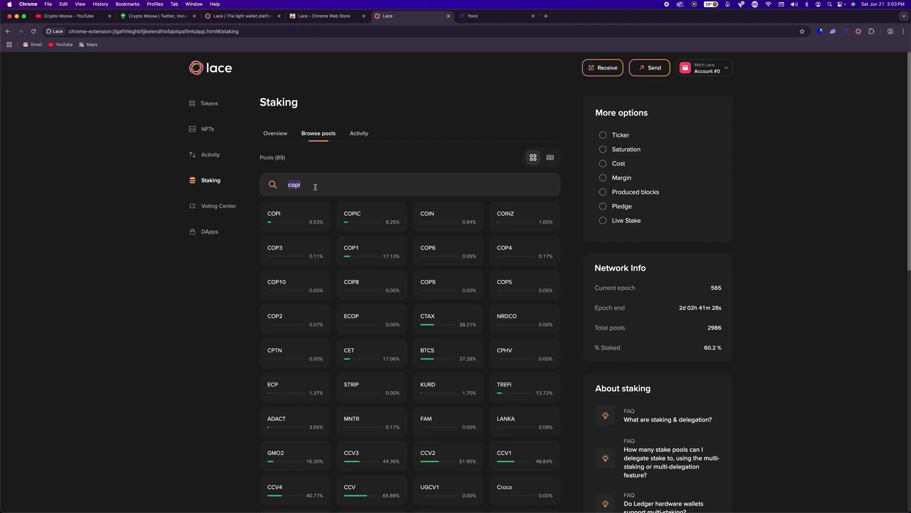
type("copper")
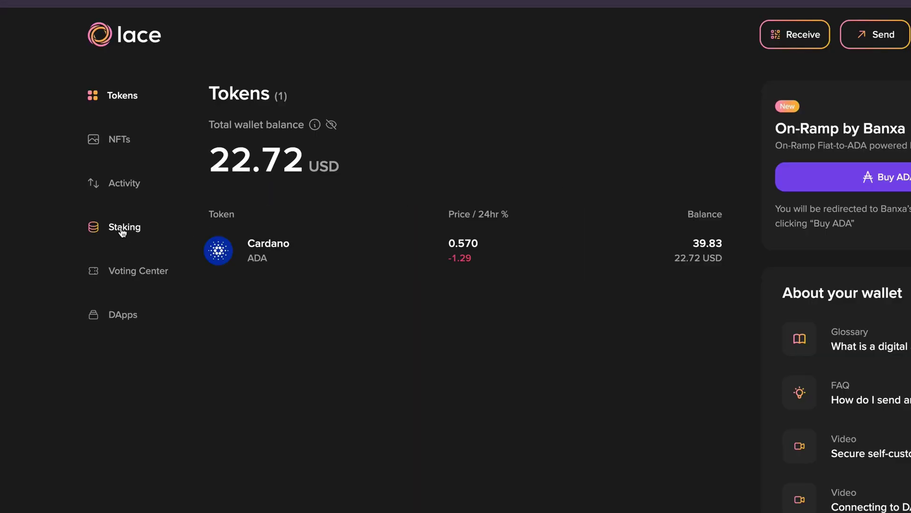
Search the pool browser for 'hedge' and open the HEDGE pool's details.
left_click(122, 229)
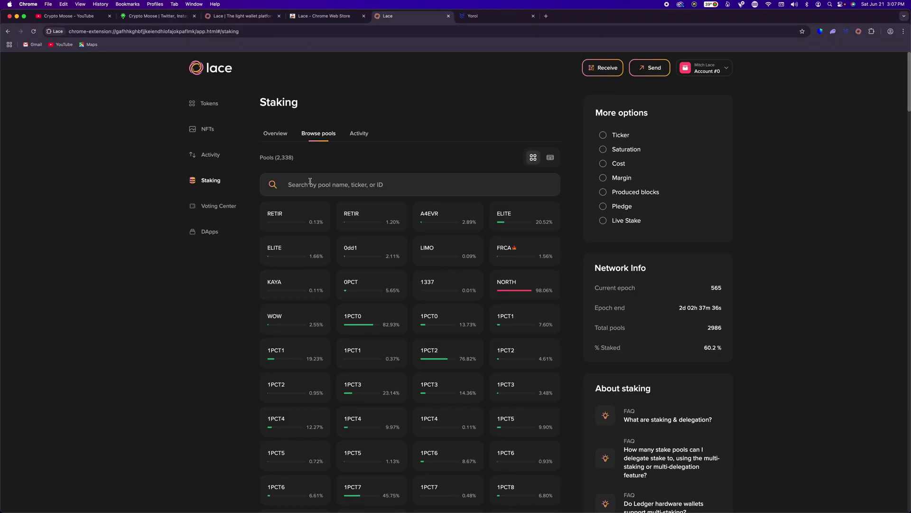
left_click(310, 180)
type("hedge")
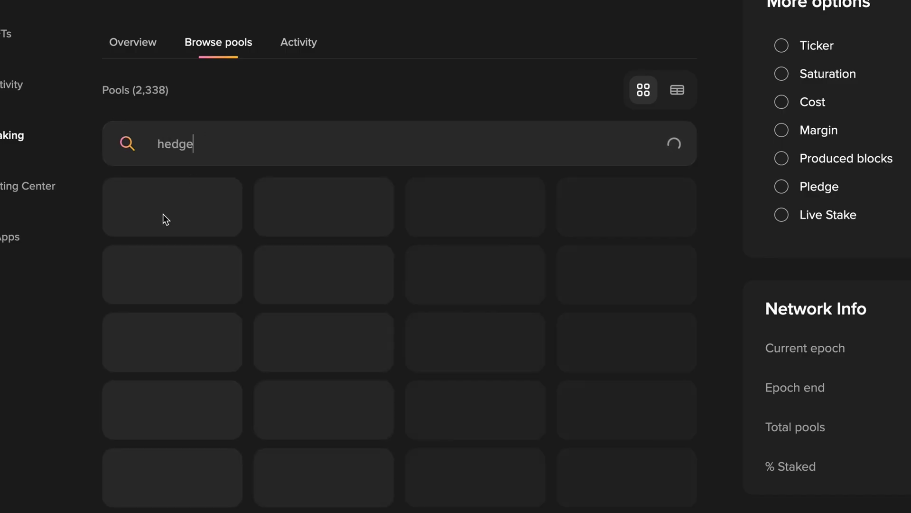
left_click(164, 208)
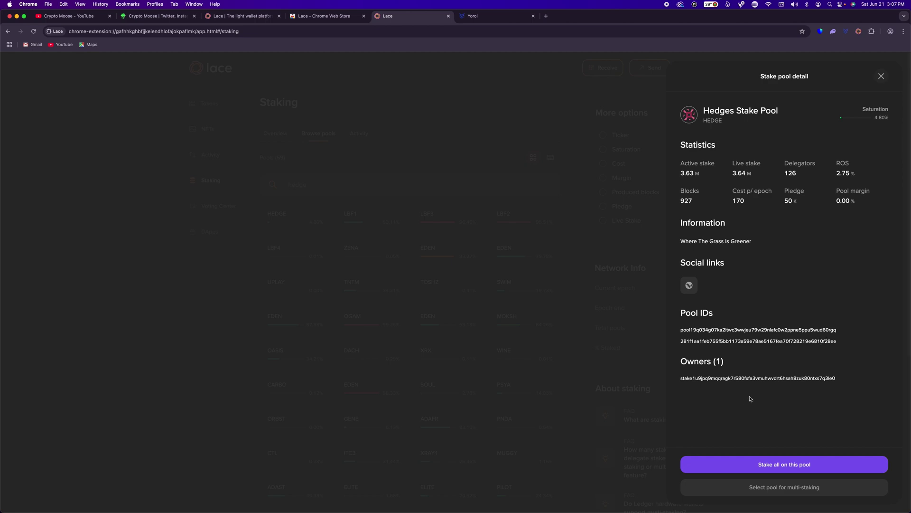
Stake the whole balance on Hedges Stake Pool using the pasted password, then return to Tokens.
left_click(785, 468)
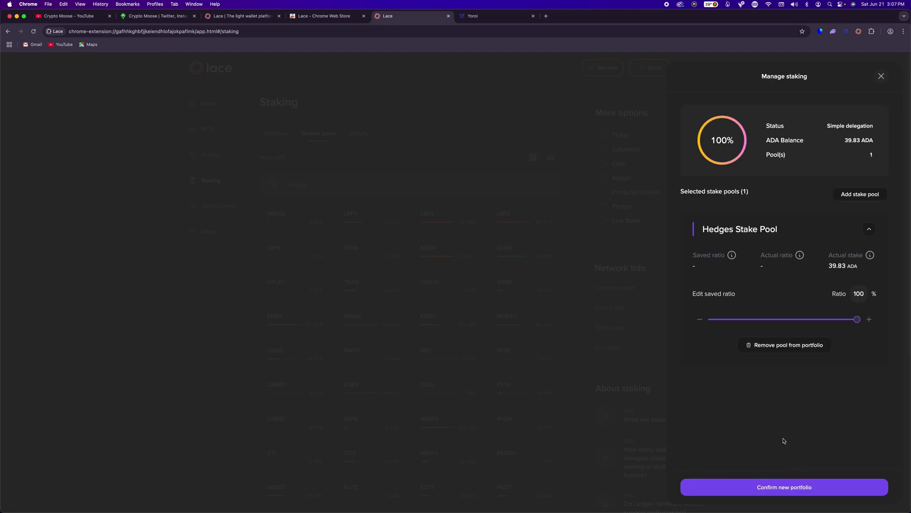
left_click(782, 488)
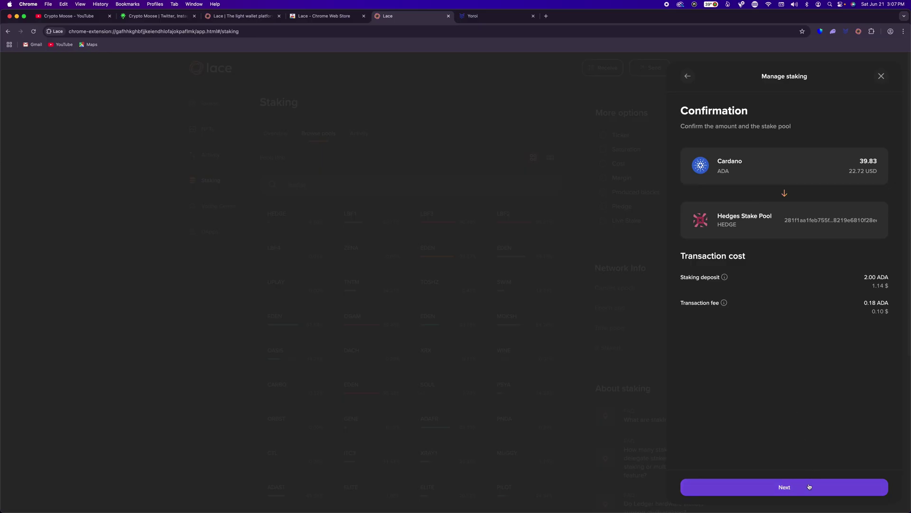
left_click(807, 487)
left_click(801, 295)
key("super+v")
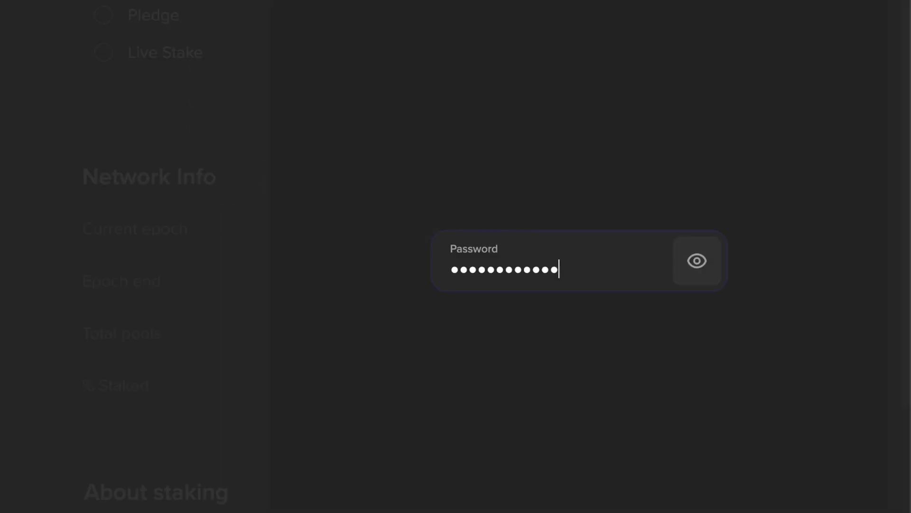
left_click(793, 490)
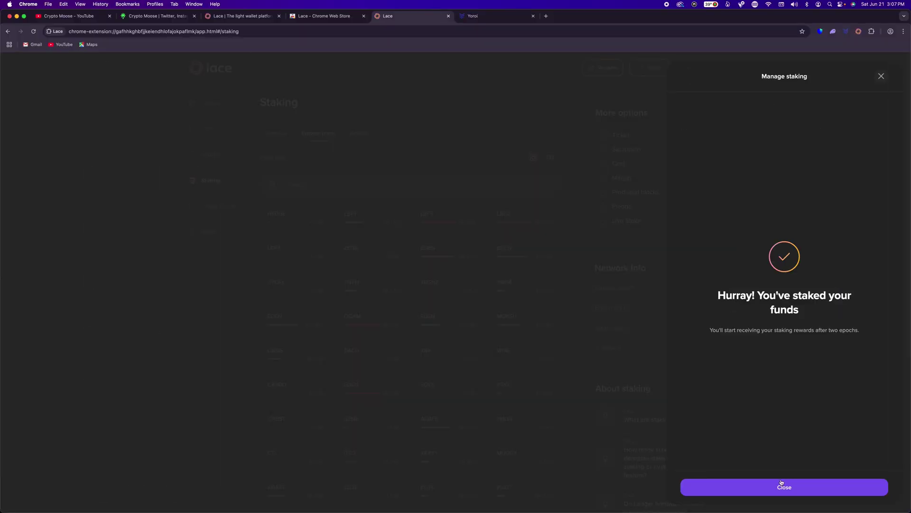
left_click(782, 486)
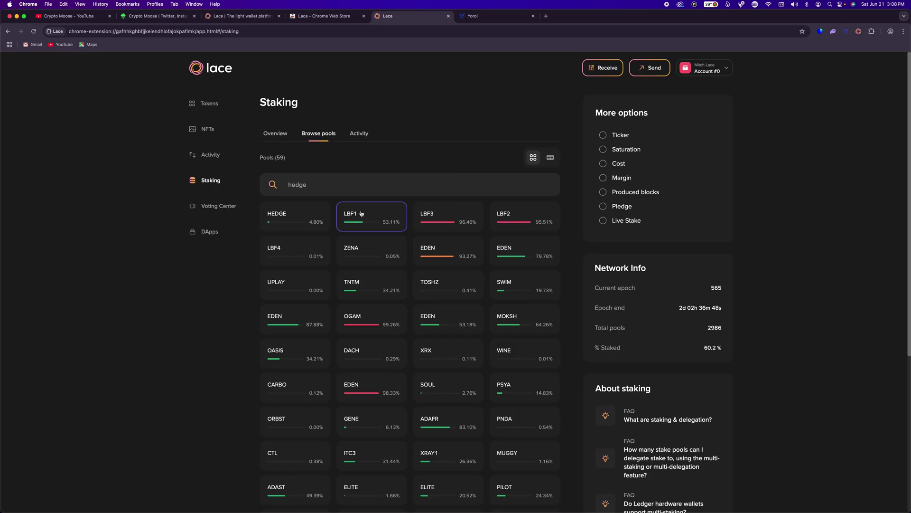
left_click(205, 72)
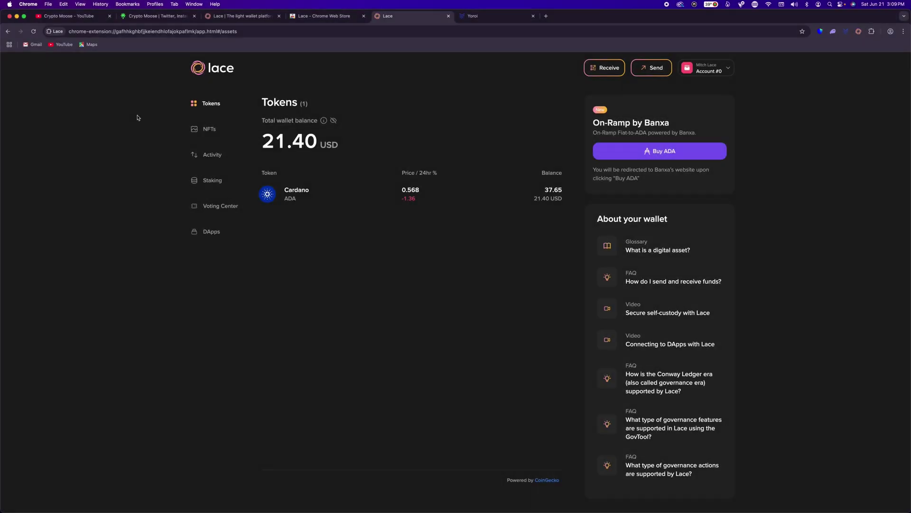
Open hedgespool.com from the Crypto Moose link page and connect Lace with Always authorization.
left_click(151, 16)
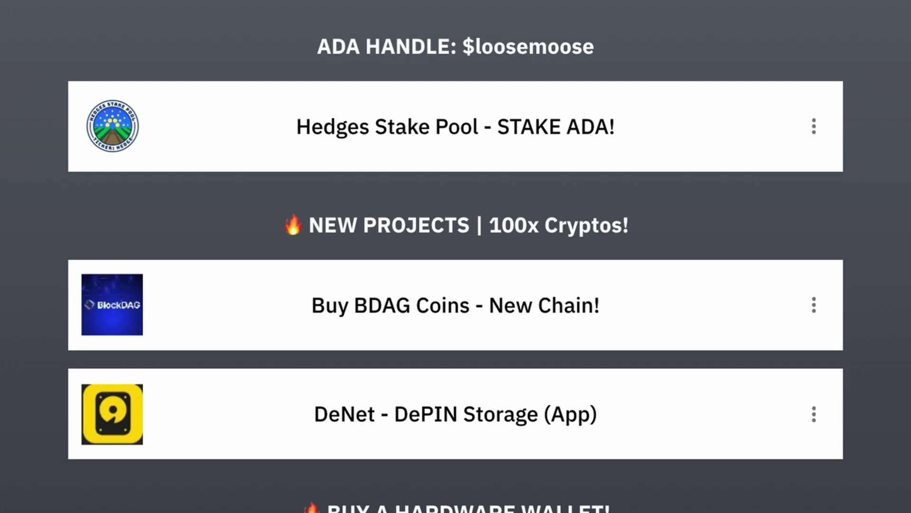
left_click(282, 152)
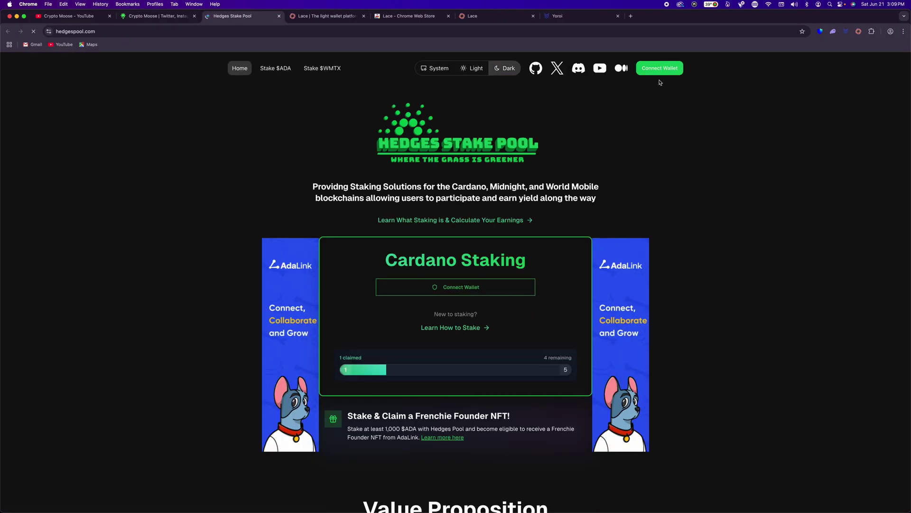
left_click(656, 74)
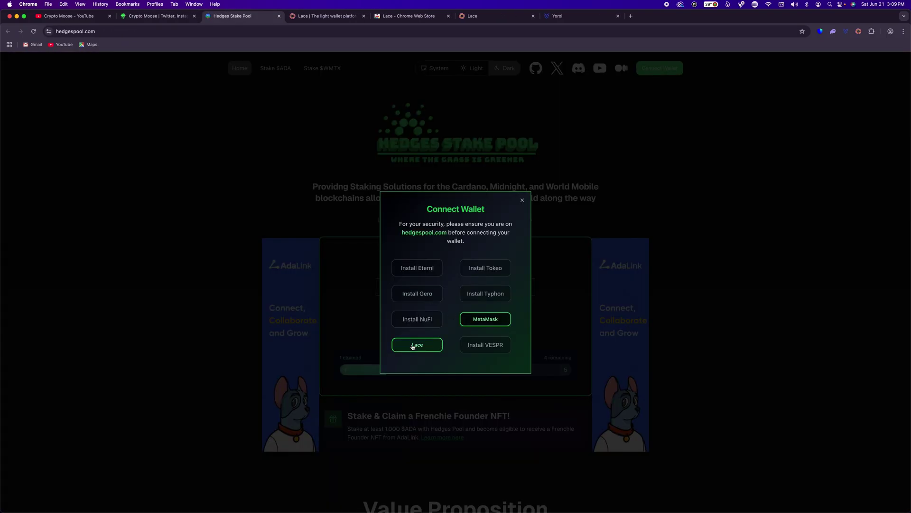
left_click(412, 345)
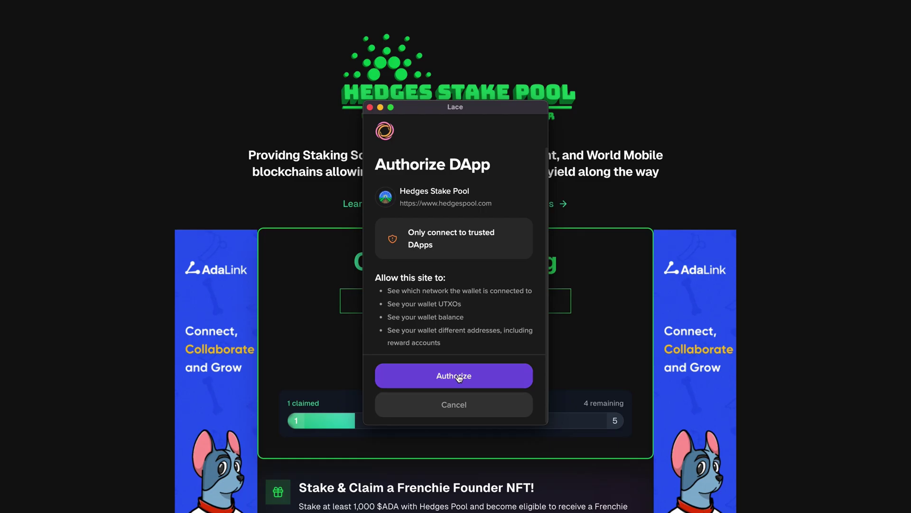
left_click(459, 377)
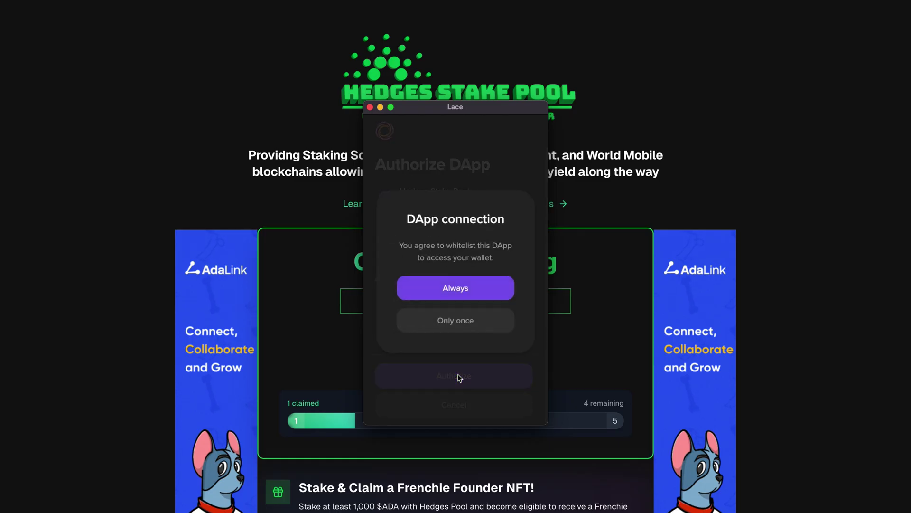
left_click(455, 289)
Verify the wallet is staking to Hedges Pool, then go back to the Crypto Moose link page.
left_click(453, 292)
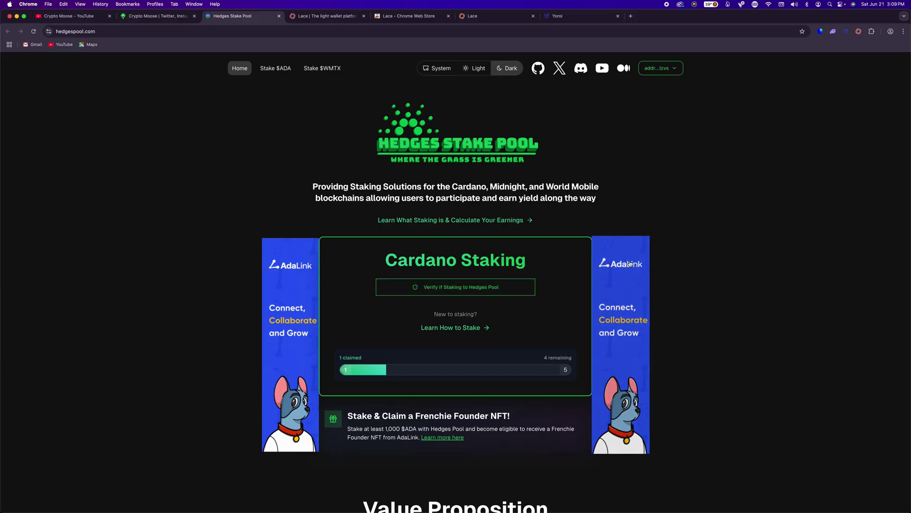
left_click(442, 291)
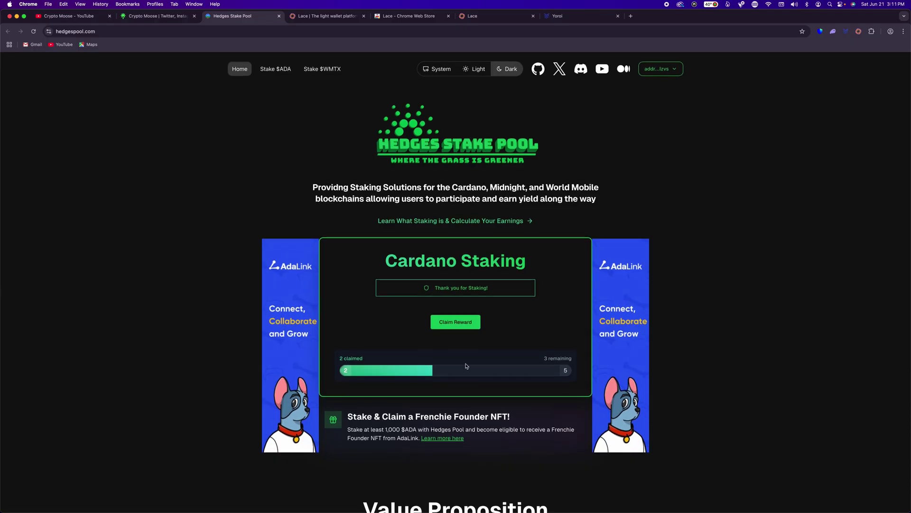
scroll(375, 306, "down", 15)
scroll(368, 290, "up", 20)
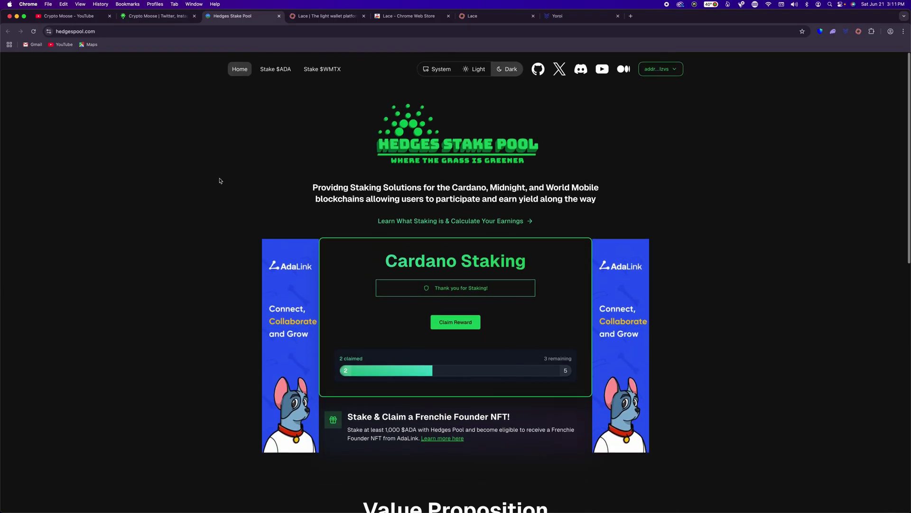
left_click(147, 17)
scroll(250, 305, "down", 8)
scroll(251, 304, "down", 10)
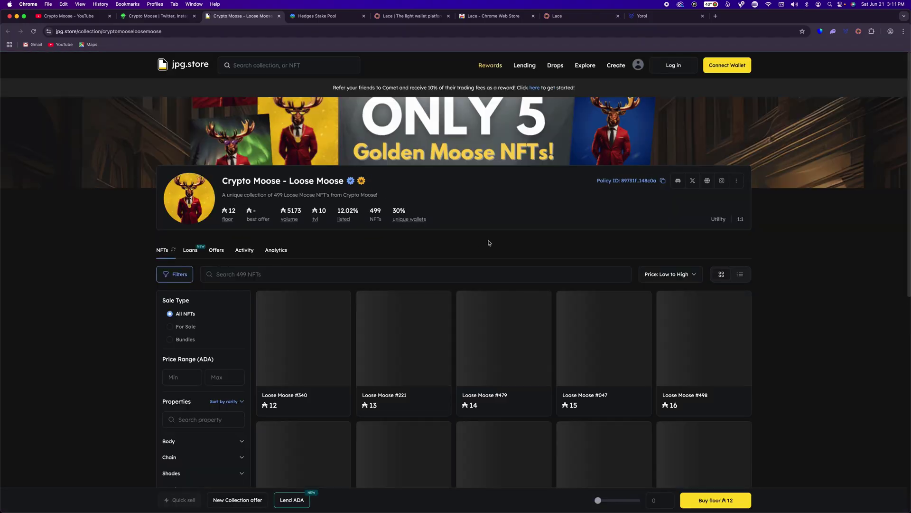
Scroll the Loose Moose collection on jpg.store, then go back to the Hedges Stake Pool tab.
scroll(494, 243, "down", 5)
scroll(494, 270, "up", 6)
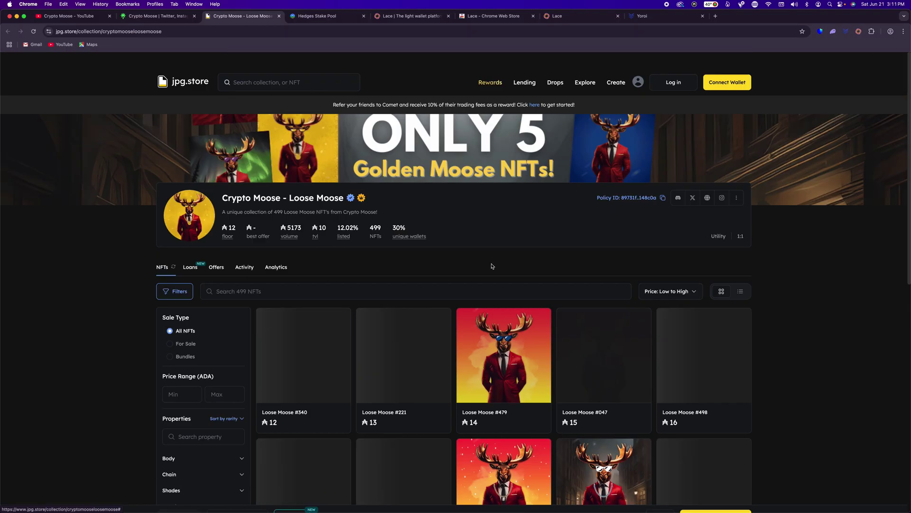
left_click(305, 18)
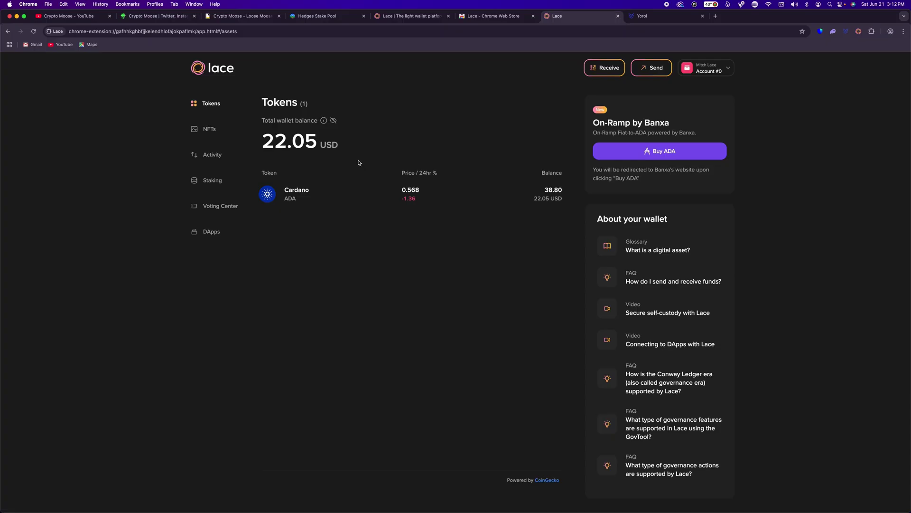
Open Lace's Settings from the account menu and check the network is still Mainnet.
left_click(726, 70)
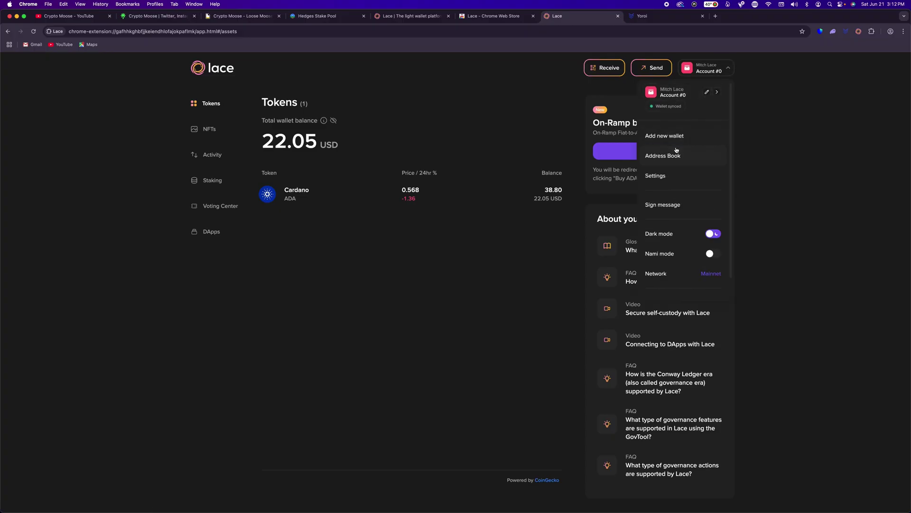
left_click(662, 178)
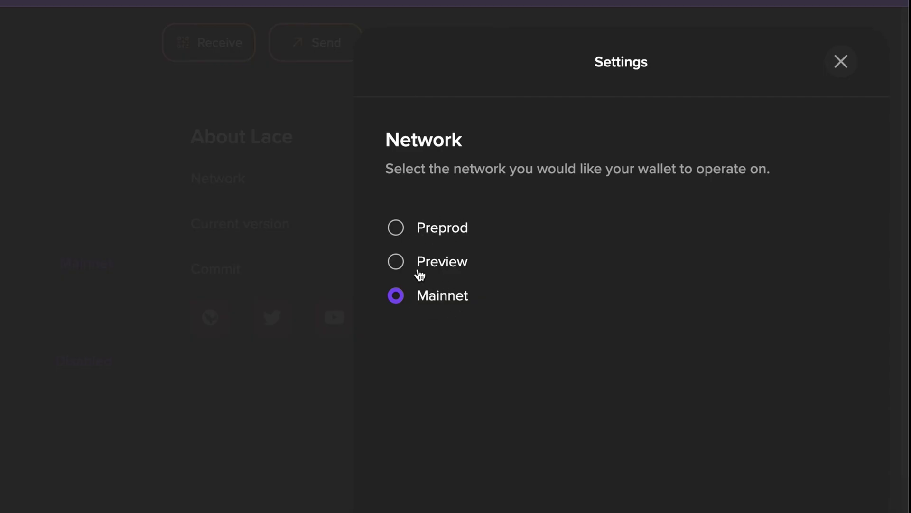
left_click(836, 69)
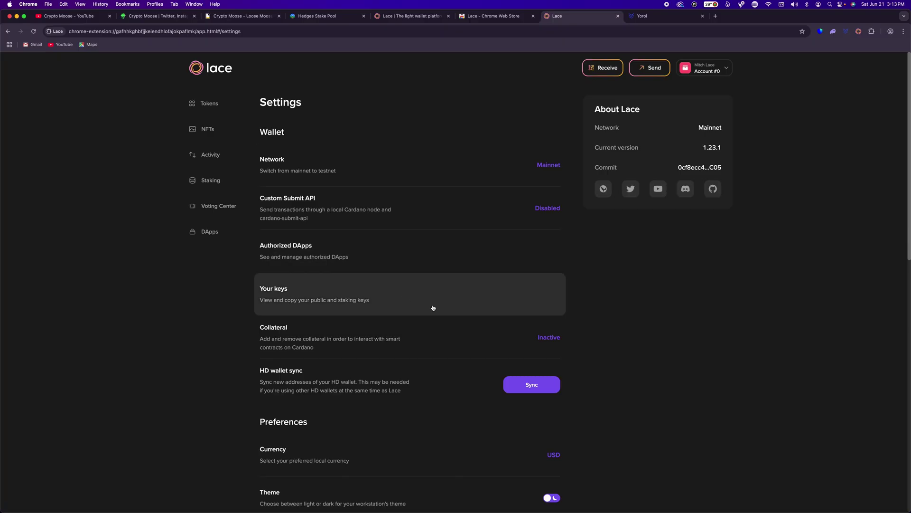
scroll(427, 306, "down", 3)
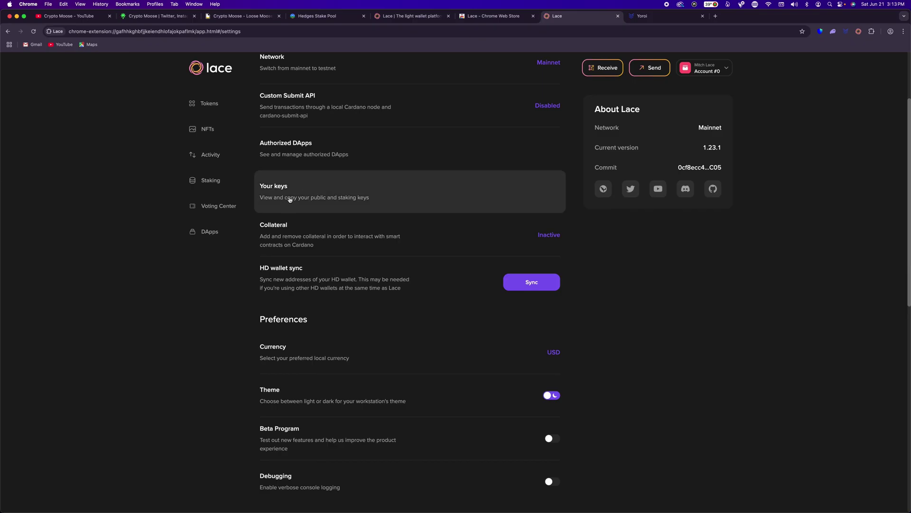
View the '(FREE) Recovery Seed Sheet! (Printable)' link on the Crypto Moose Linktree, then return to Lace.
left_click(157, 16)
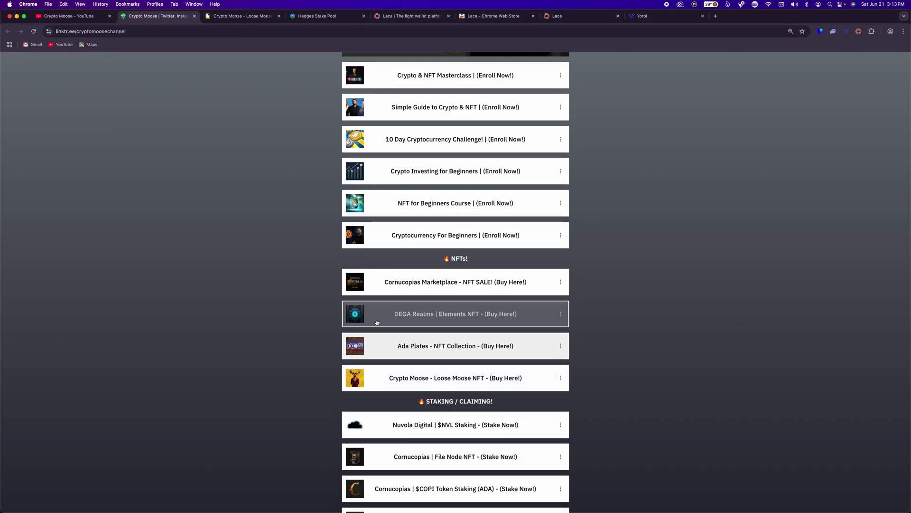
scroll(376, 320, "down", 5)
scroll(377, 321, "up", 5)
scroll(375, 323, "down", 10)
scroll(375, 318, "down", 1)
left_click(409, 256)
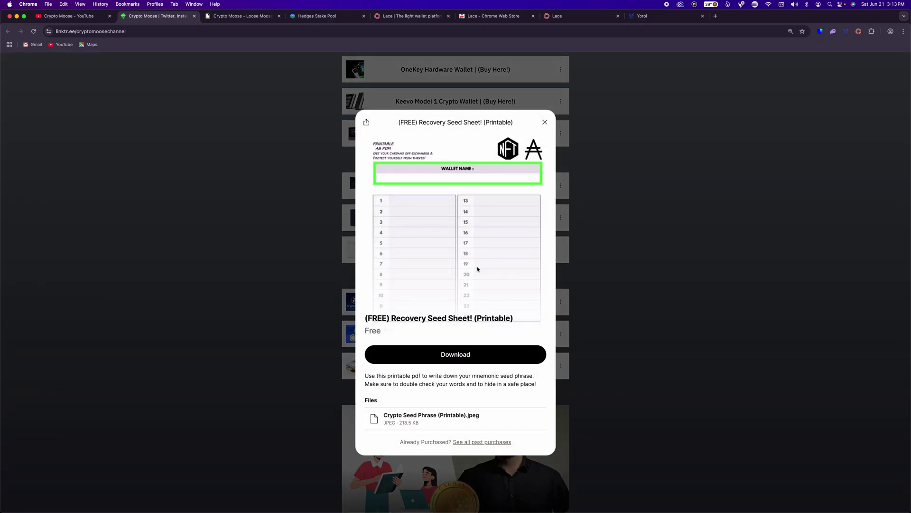
left_click(578, 17)
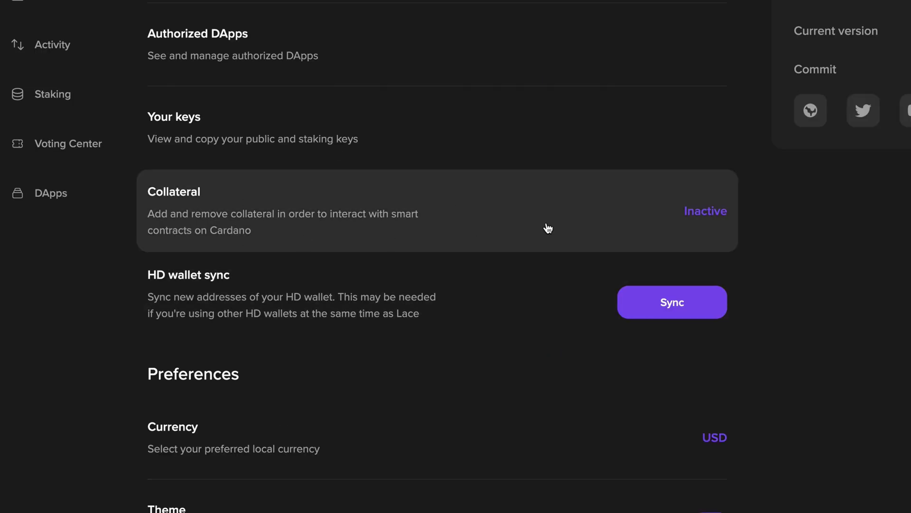
Activate 5 ADA collateral from Settings, authorising it with the wallet password.
left_click(548, 228)
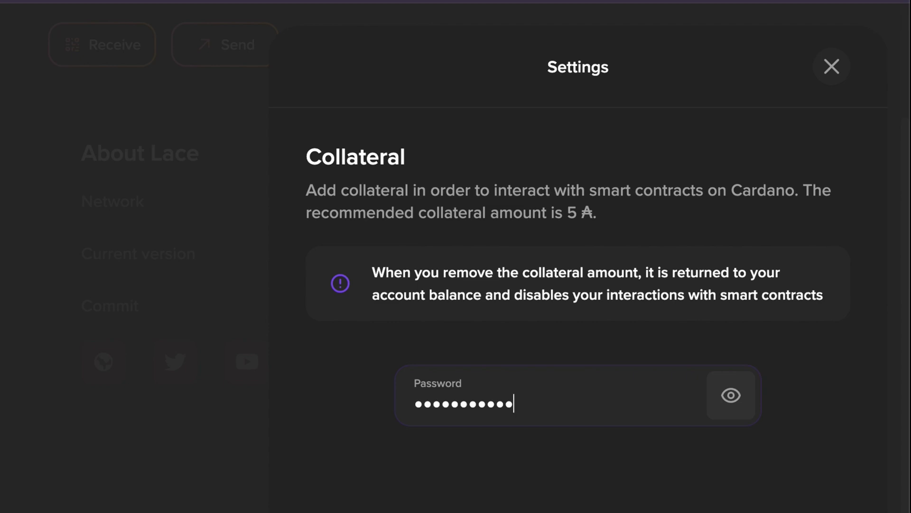
type("a")
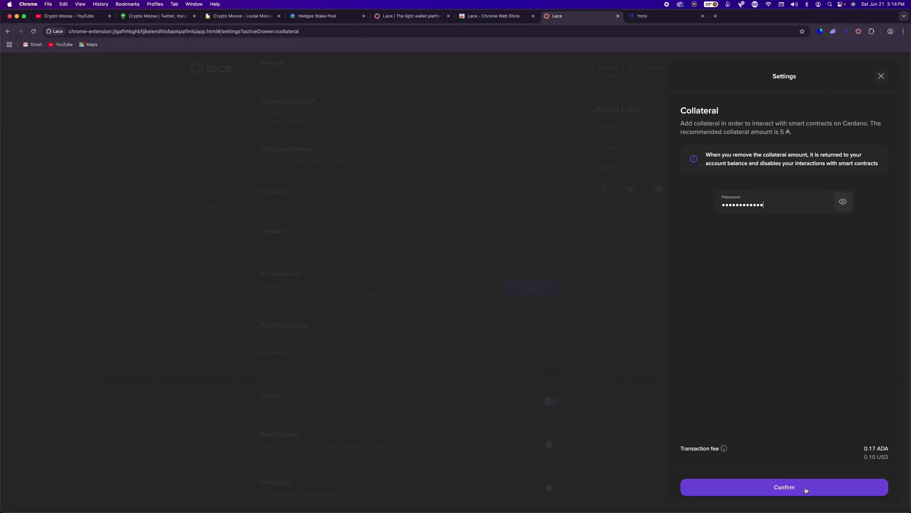
left_click(806, 490)
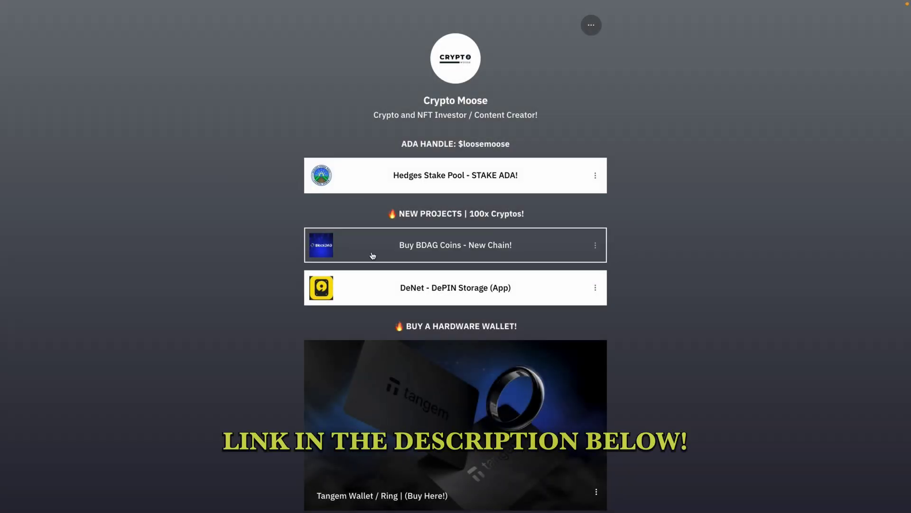
scroll(304, 260, "down", 5)
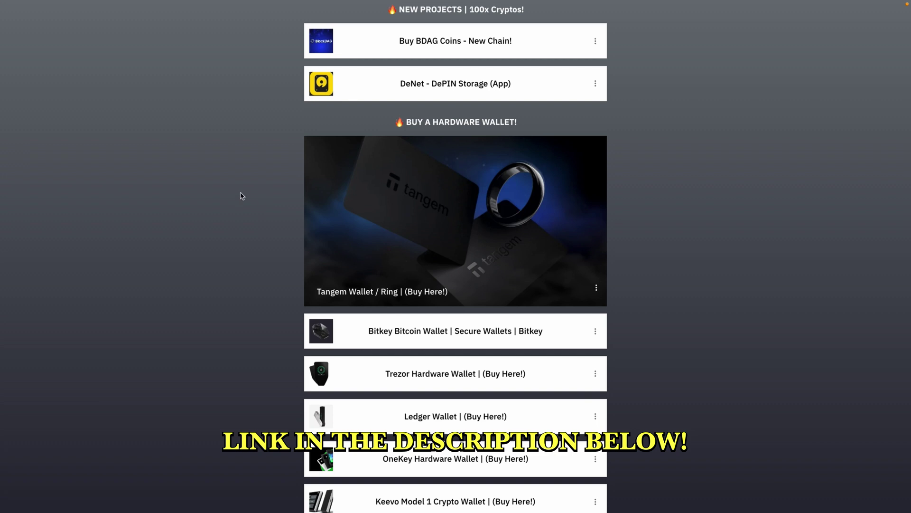
scroll(236, 193, "down", 9)
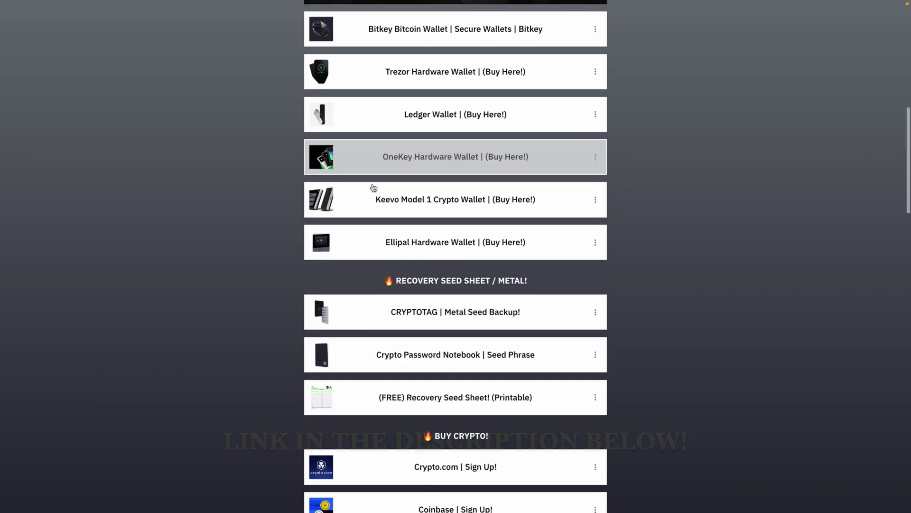
scroll(375, 188, "down", 5)
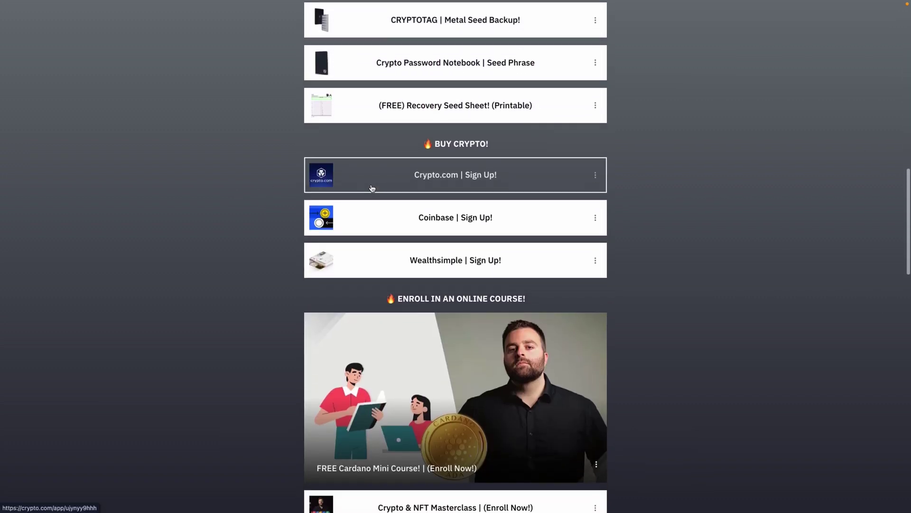
scroll(372, 188, "down", 4)
scroll(372, 188, "down", 2)
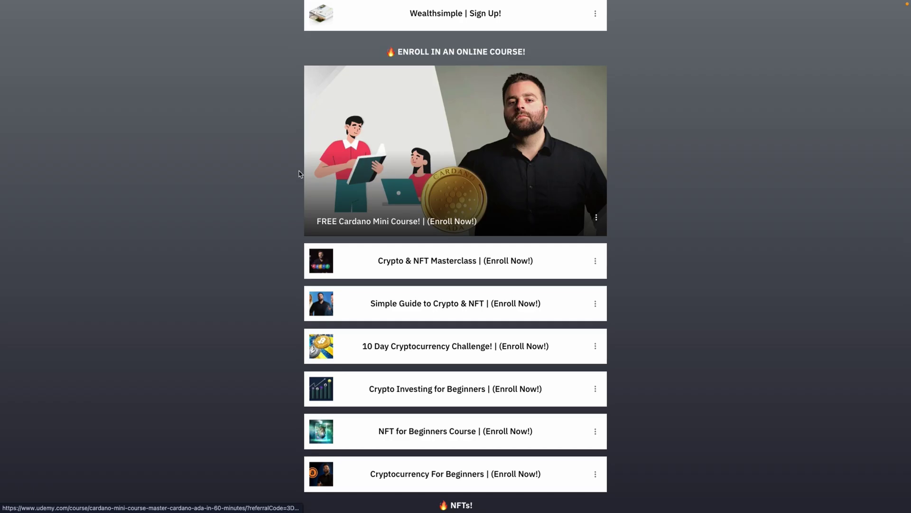
scroll(257, 195, "down", 4)
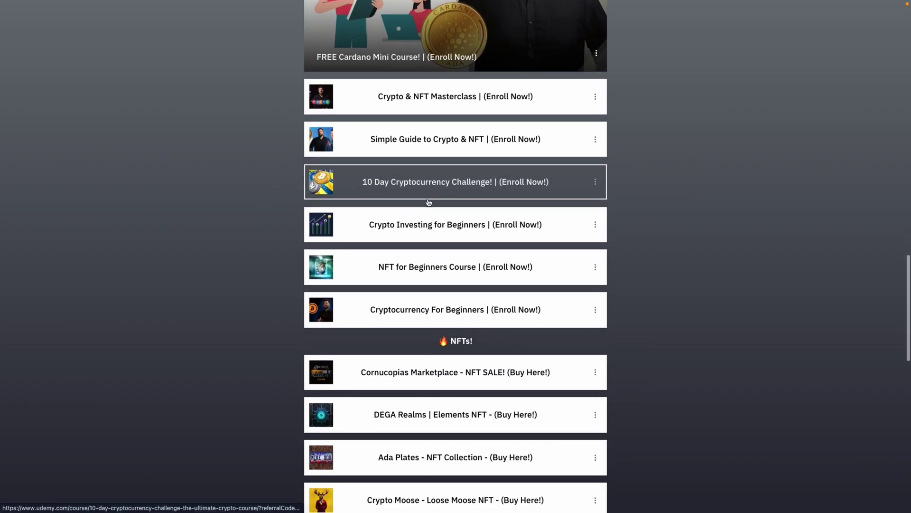